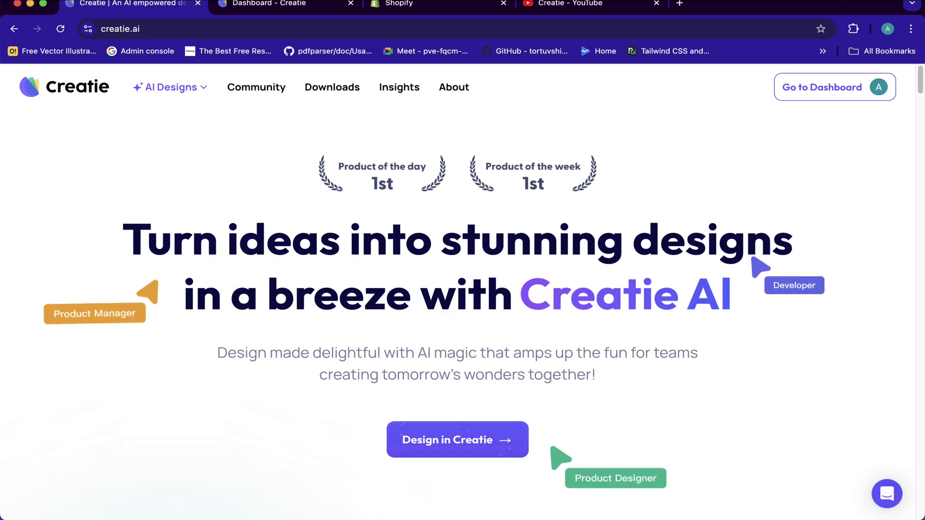
Switch from the browser to the Creatie desktop space showing the last-opened files list
click(250, 8)
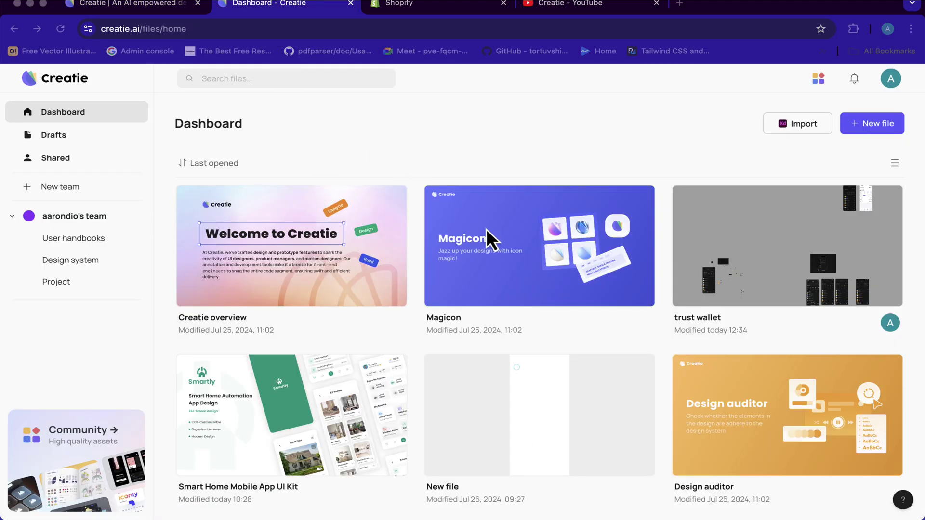
key(ctrl+Right)
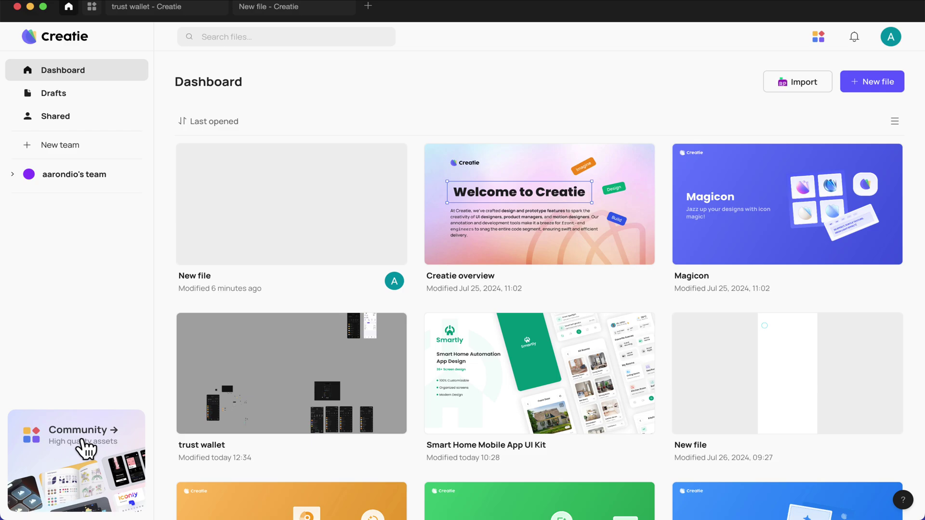
Browse the Community templates, assets and UI kits, then focus the Search resources field
click(96, 449)
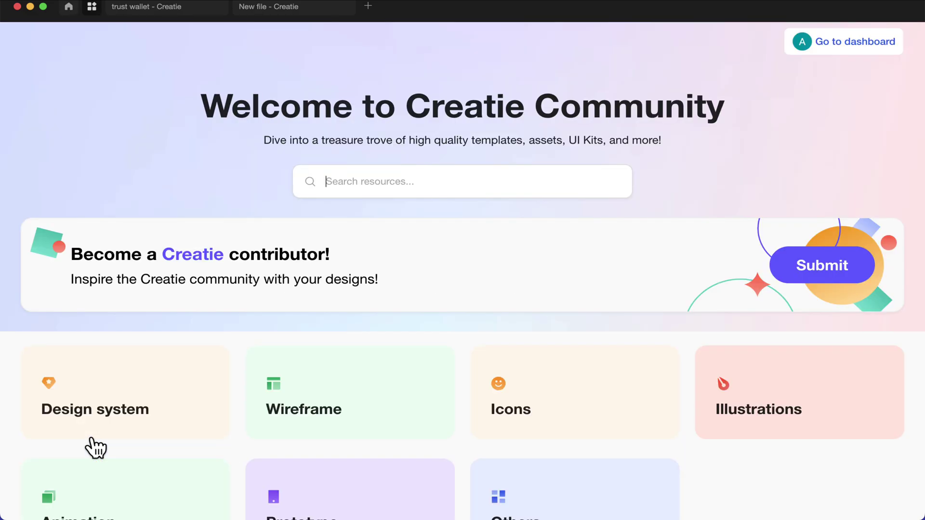
scroll(290, 269, down, 3)
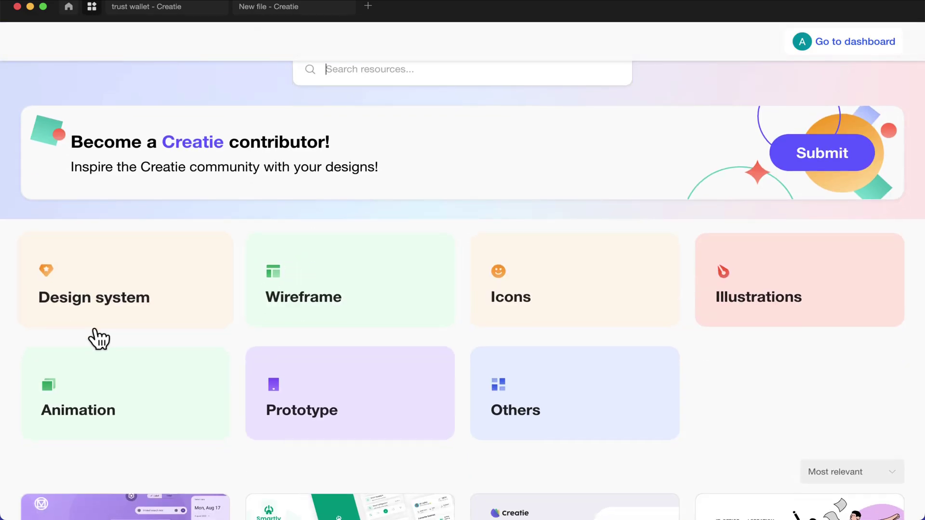
scroll(97, 337, down, 1)
scroll(290, 299, up, 4)
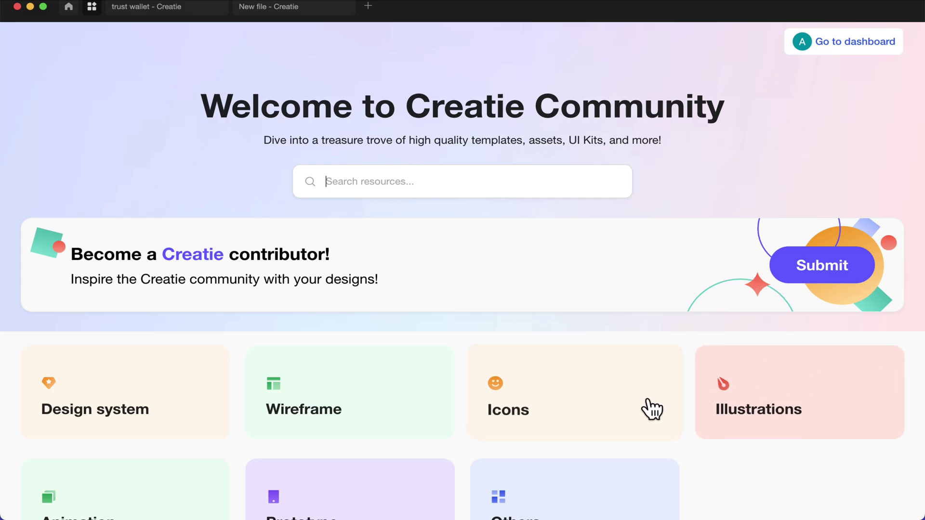
scroll(385, 362, down, 1)
scroll(384, 363, down, 10)
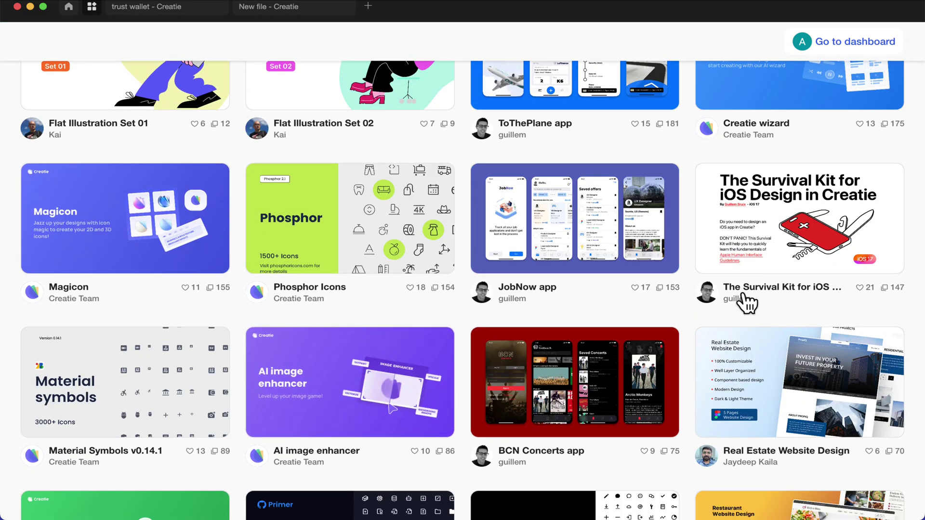
scroll(619, 351, down, 15)
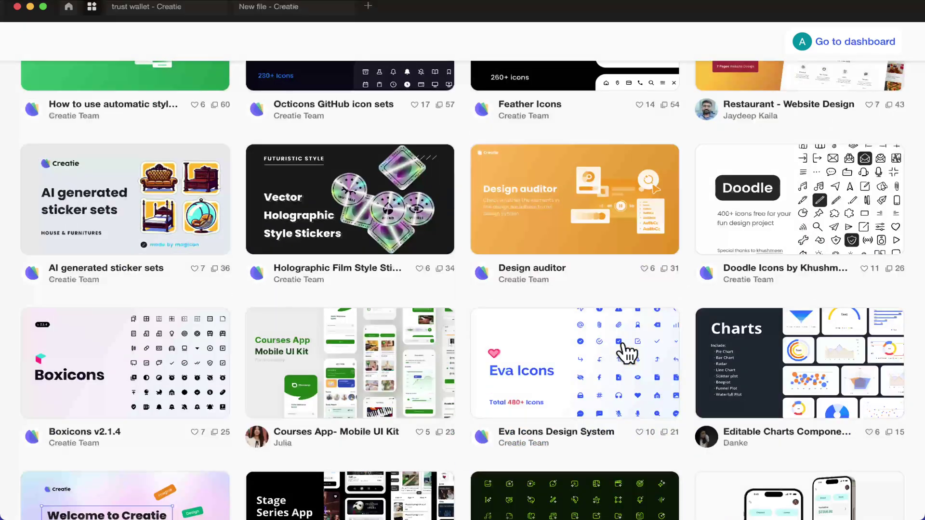
scroll(623, 353, down, 5)
scroll(624, 353, up, 20)
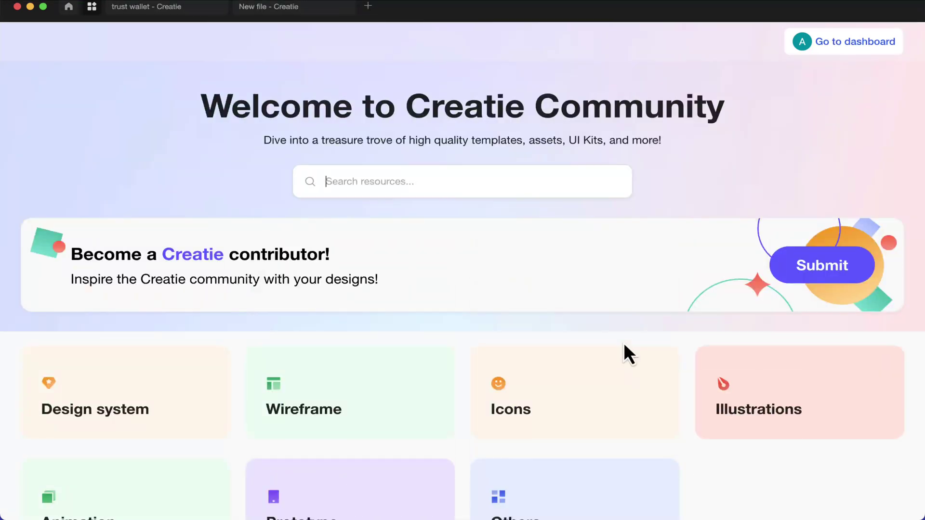
click(376, 181)
Go back from the Community page to the Dashboard using the Home tab
click(69, 6)
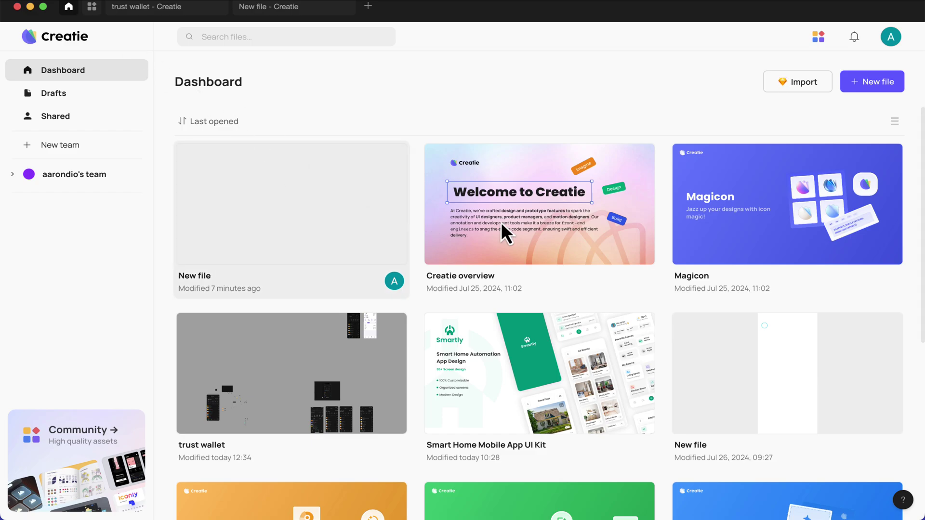
Open the trust wallet file and pan around its phone screen frames
double_click(274, 402)
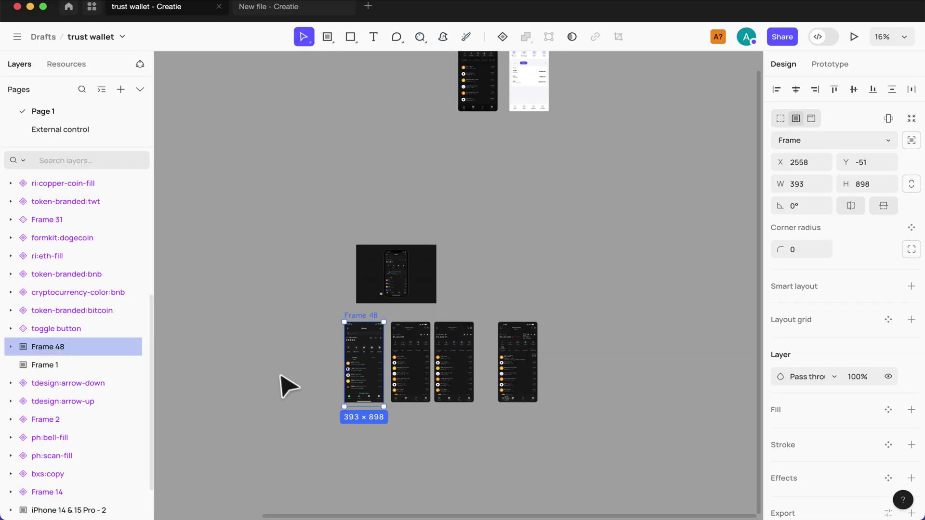
scroll(381, 392, up, 3)
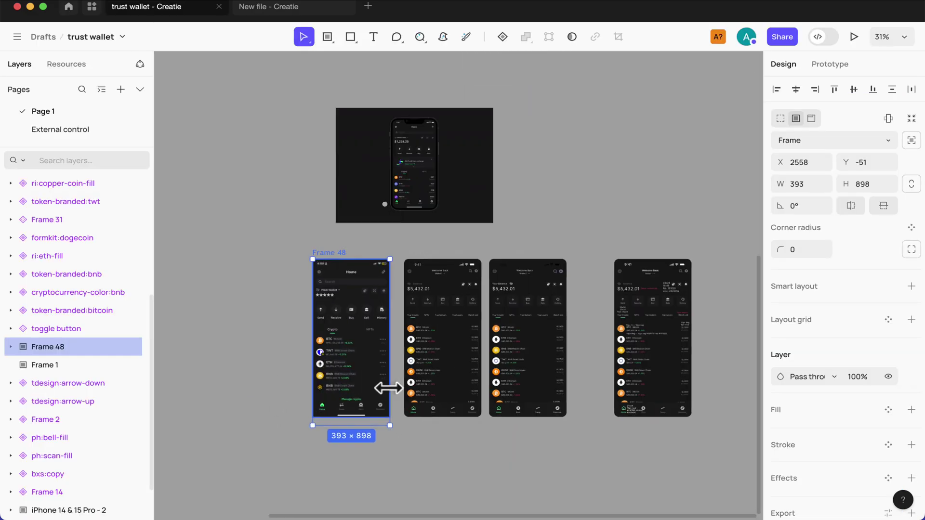
scroll(388, 388, up, 5)
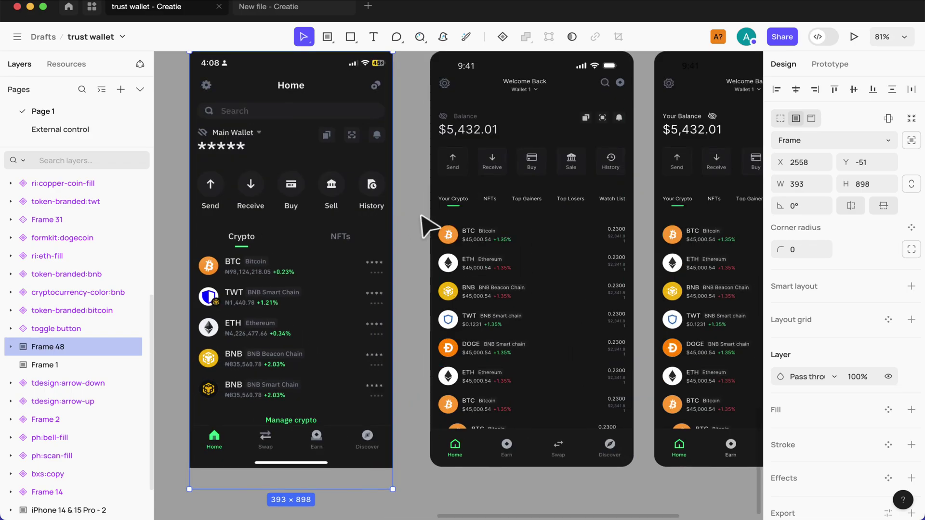
scroll(382, 206, left, 2)
scroll(482, 265, right, 12)
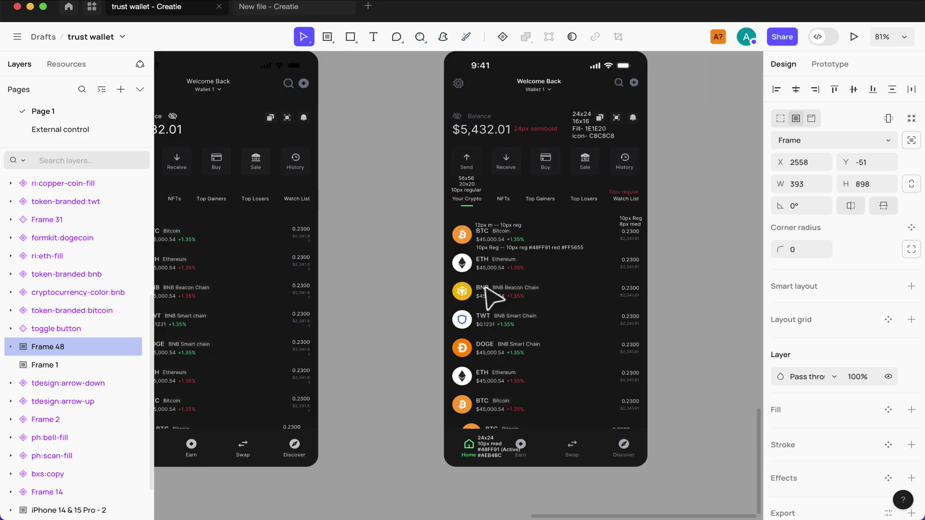
scroll(487, 289, down, 5)
scroll(340, 268, left, 3)
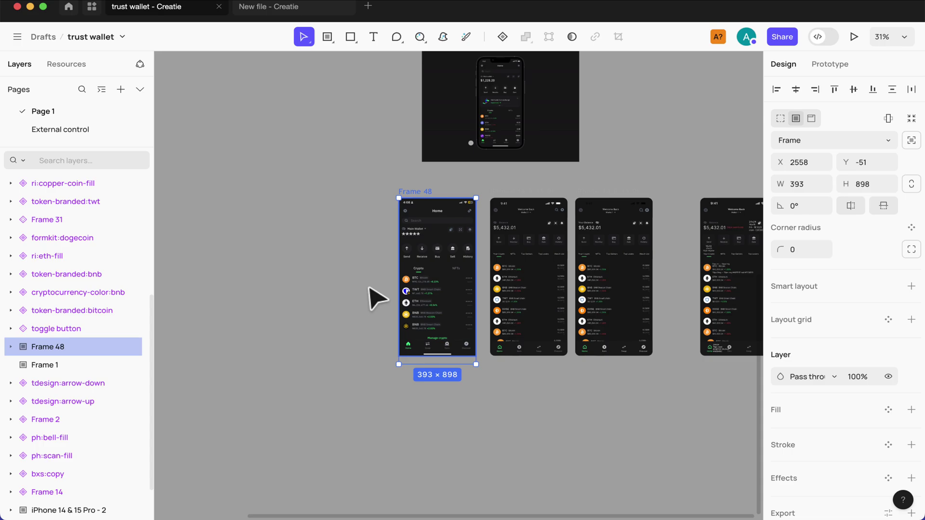
scroll(535, 296, right, 3)
scroll(538, 301, up, 3)
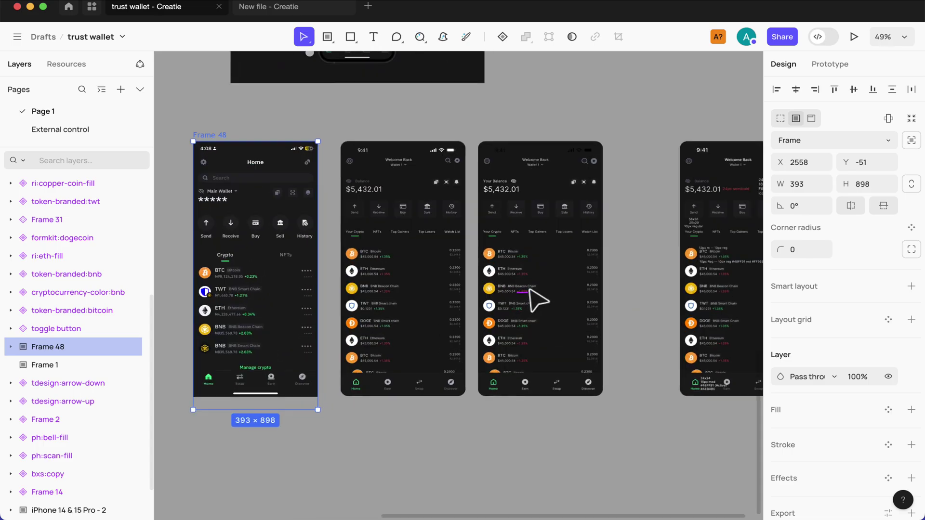
scroll(532, 270, up, 2)
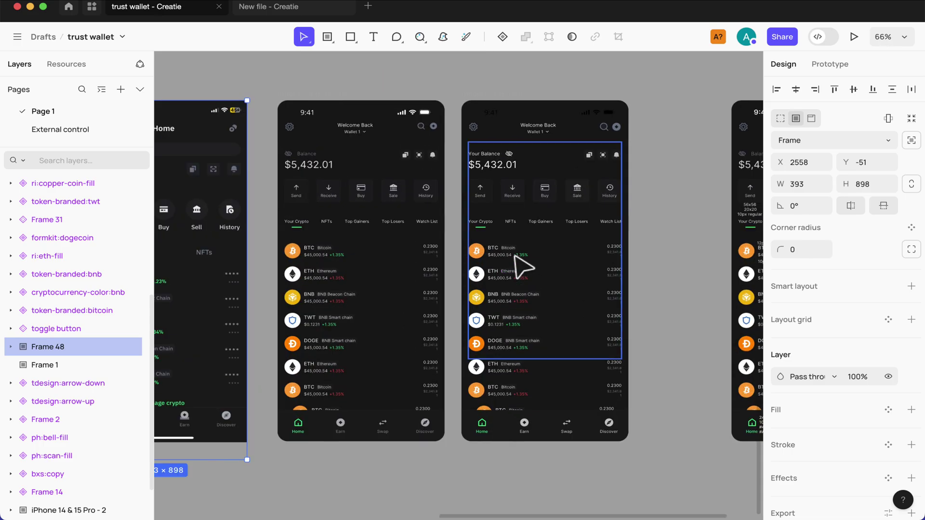
Drill into Frame 22 of the third phone's crypto list, then return to the dashboard
click(515, 256)
click(515, 255)
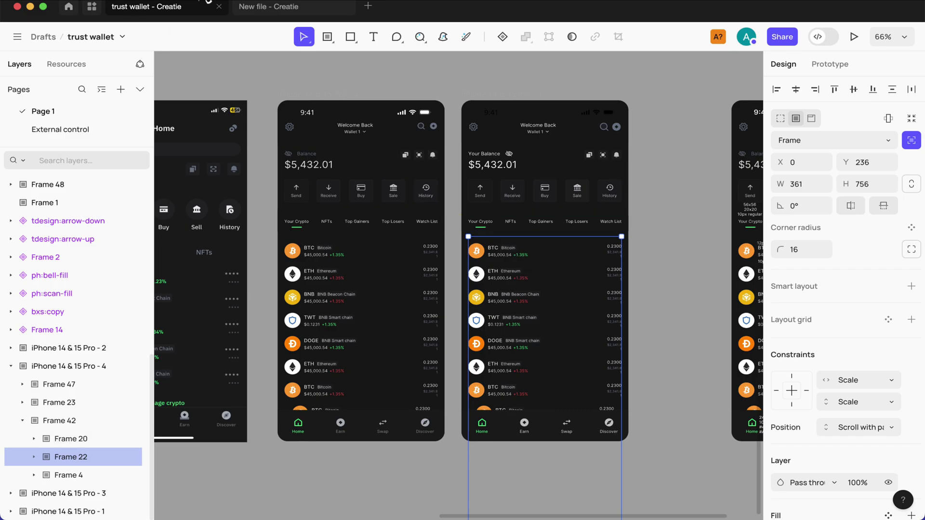
click(63, 9)
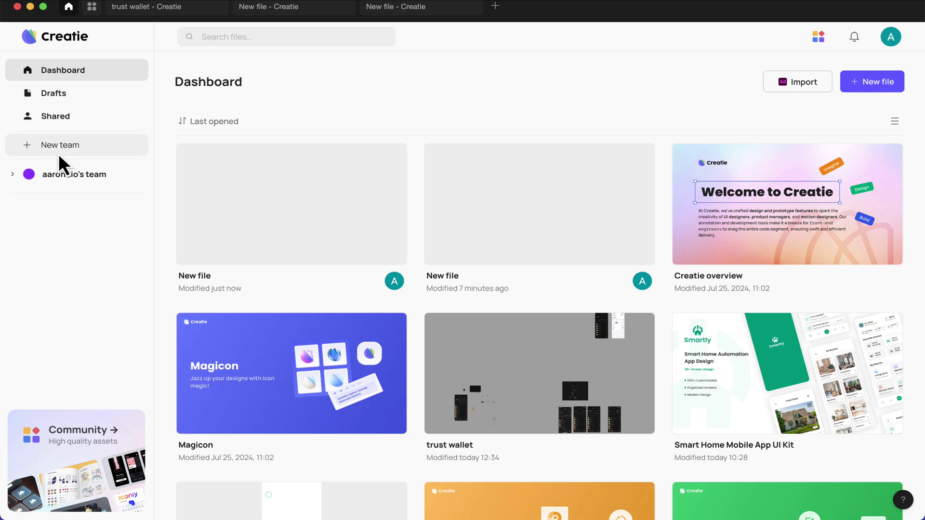
click(90, 146)
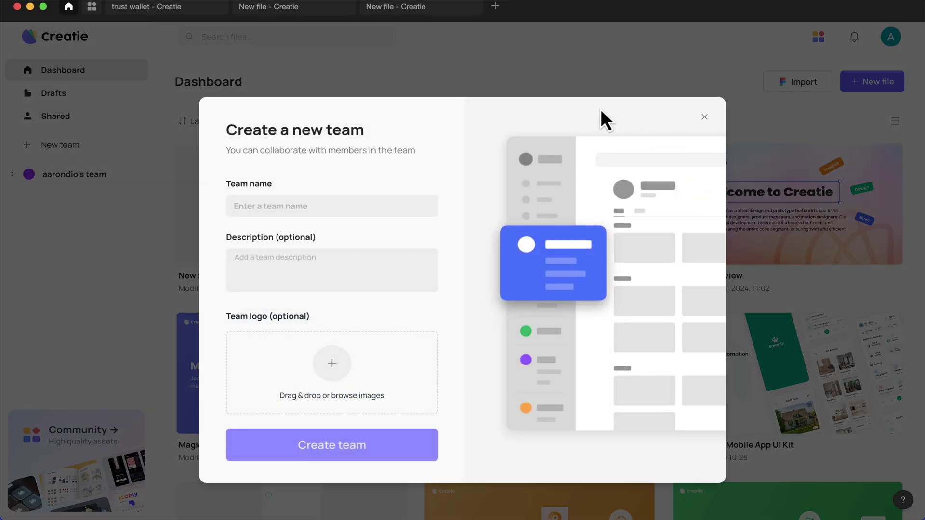
click(291, 86)
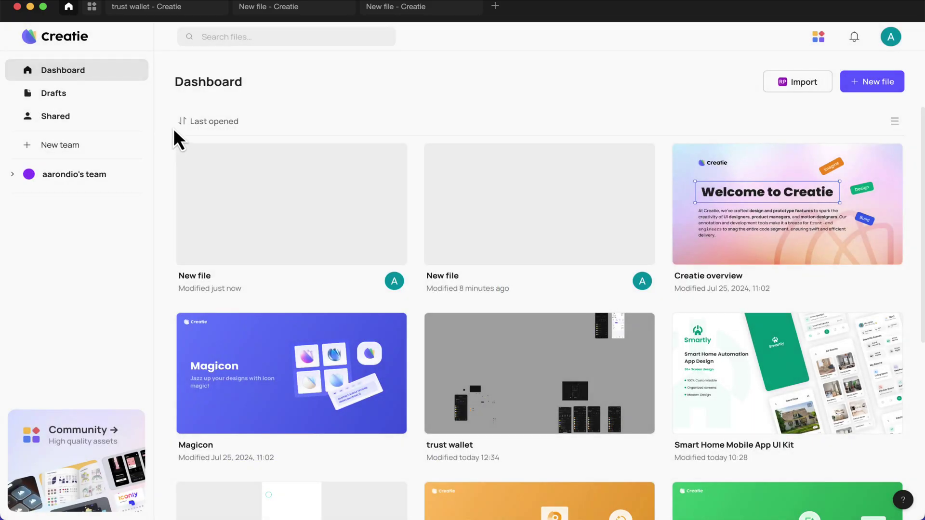
Open the newest blank file and add a page named WIP
click(401, 10)
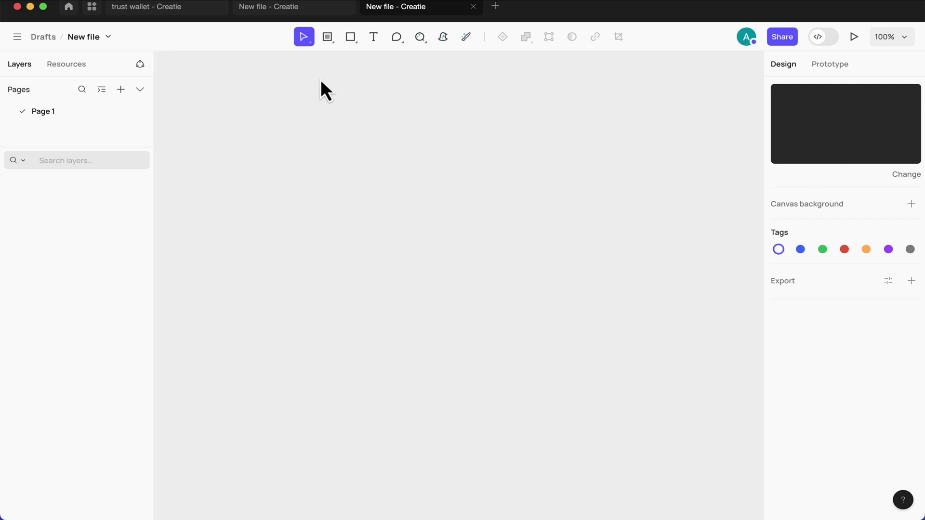
click(121, 90)
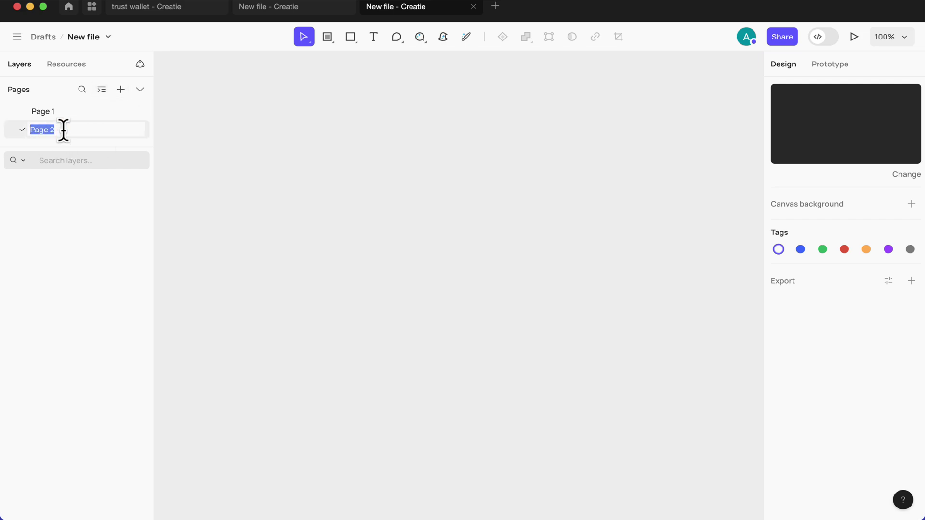
key(BackSpace)
text(WIP)
key(Return)
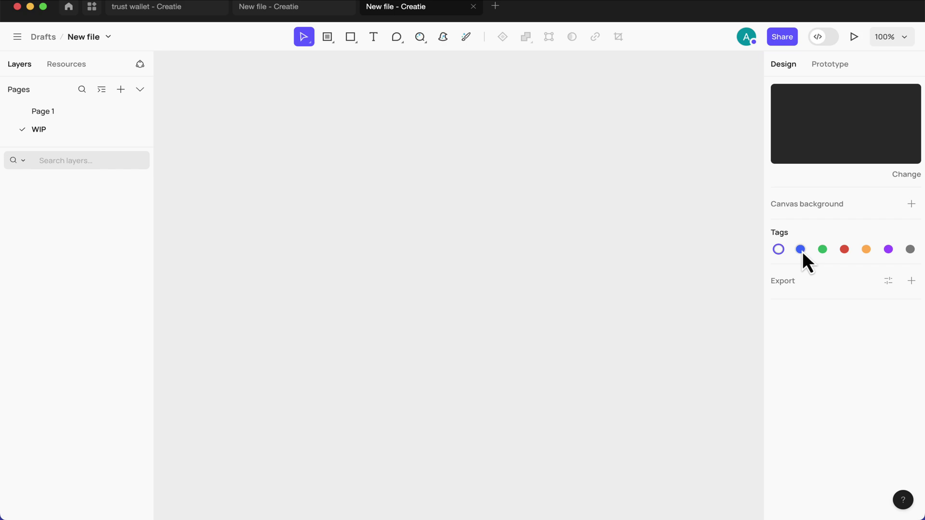
Tag Page 1 orange and add a 'completed' page tagged green
click(60, 116)
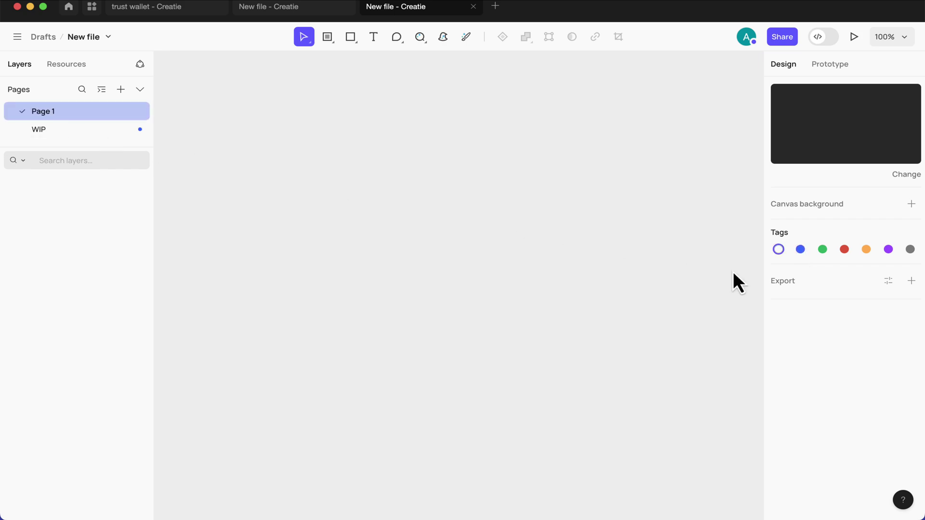
click(866, 249)
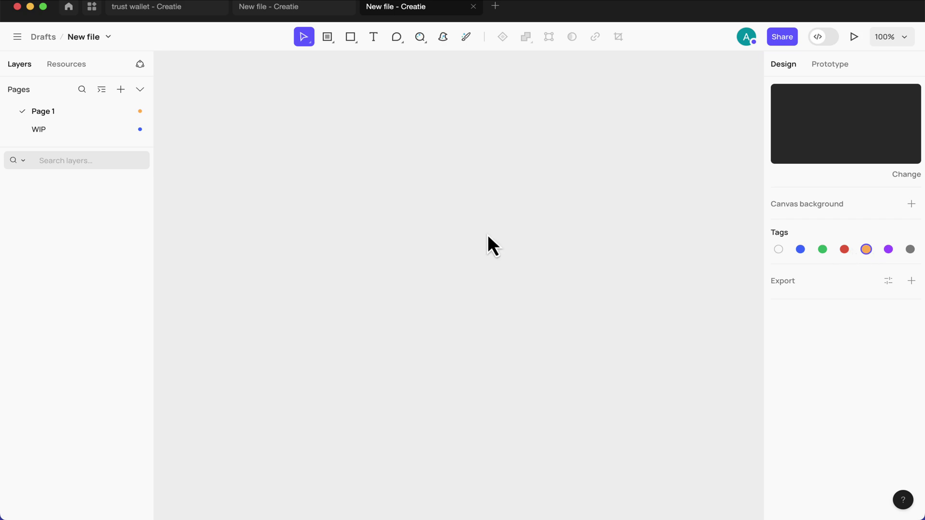
click(121, 90)
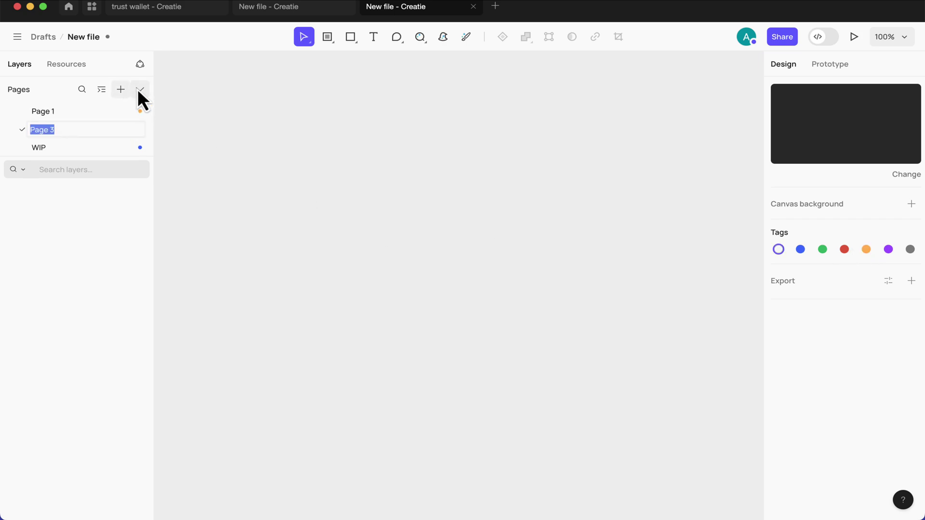
text(completed)
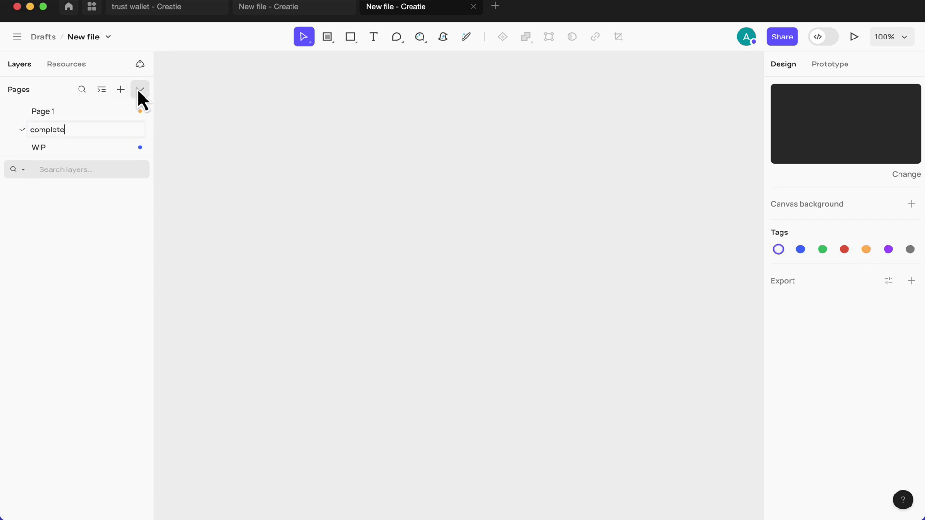
key(Return)
click(824, 248)
click(77, 64)
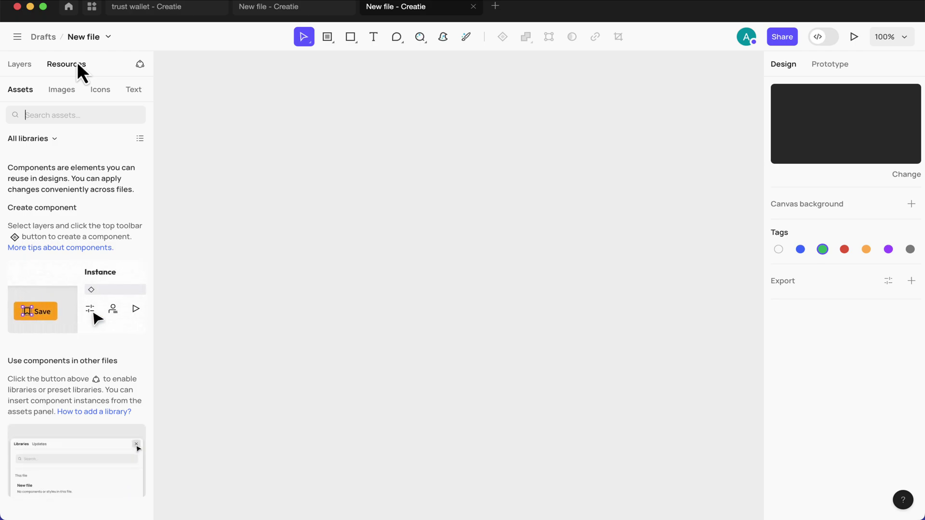
Search the Images resources for 'profile' and scroll through the portrait results
click(66, 88)
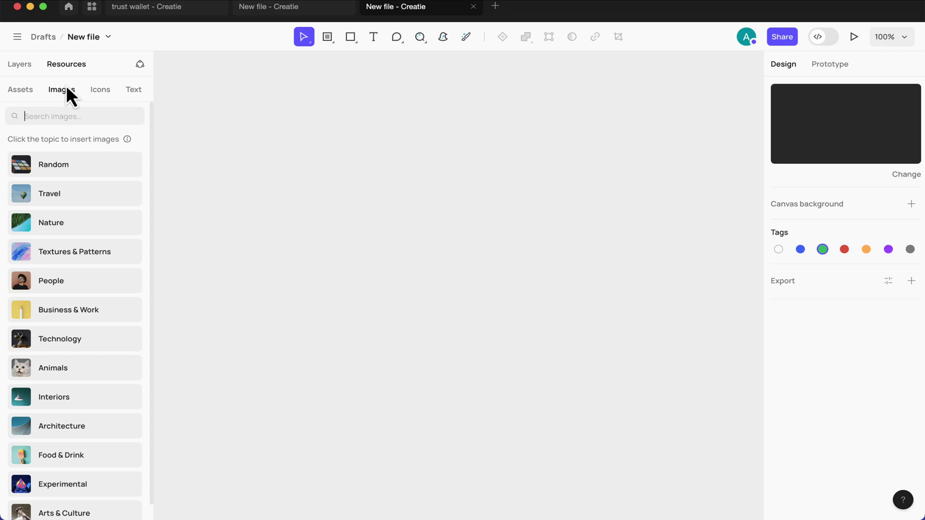
text(profile)
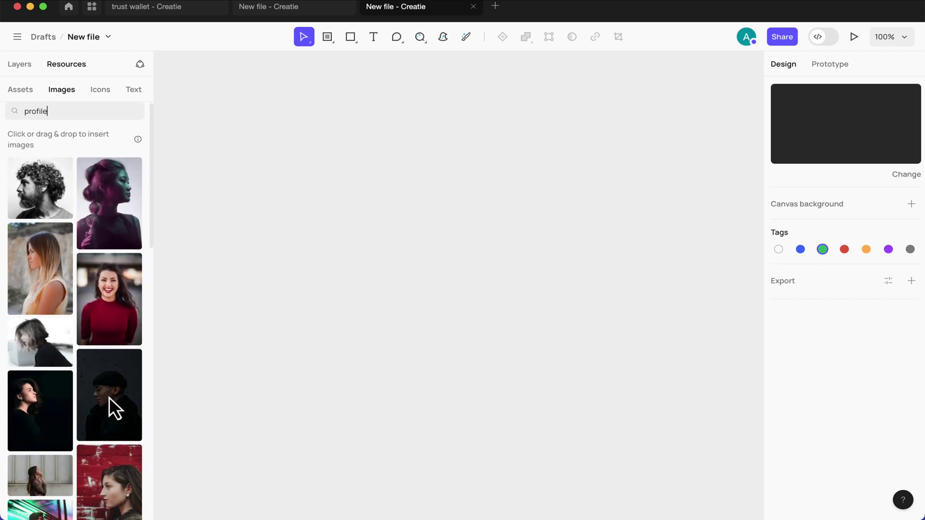
scroll(109, 395, down, 1)
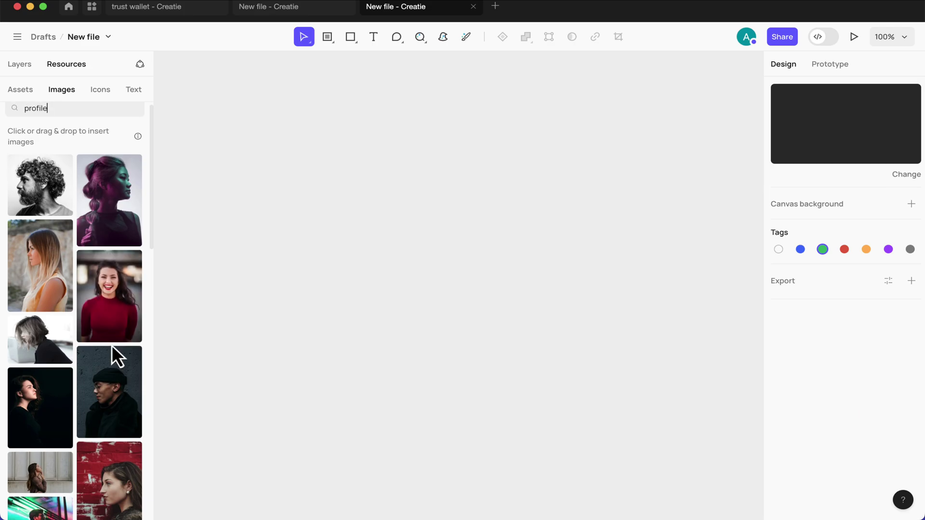
scroll(112, 353, down, 5)
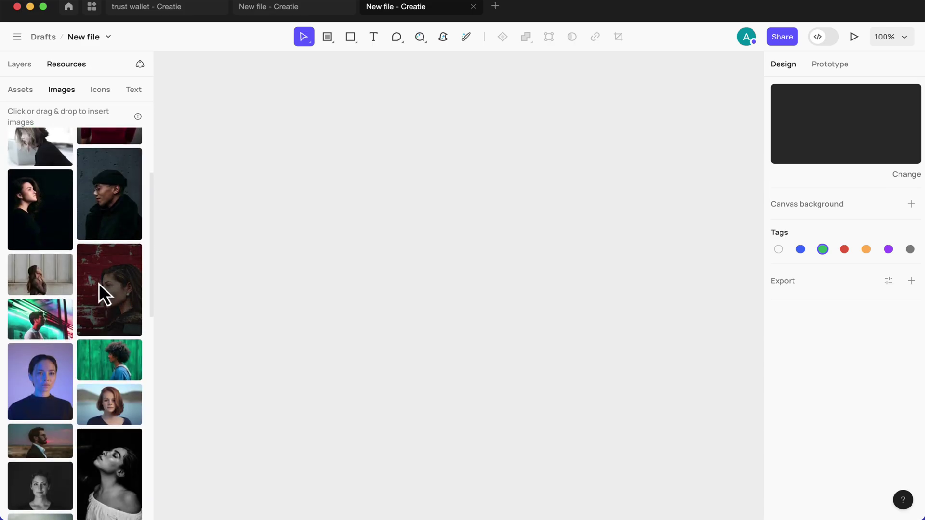
scroll(56, 400, down, 2)
scroll(57, 400, up, 8)
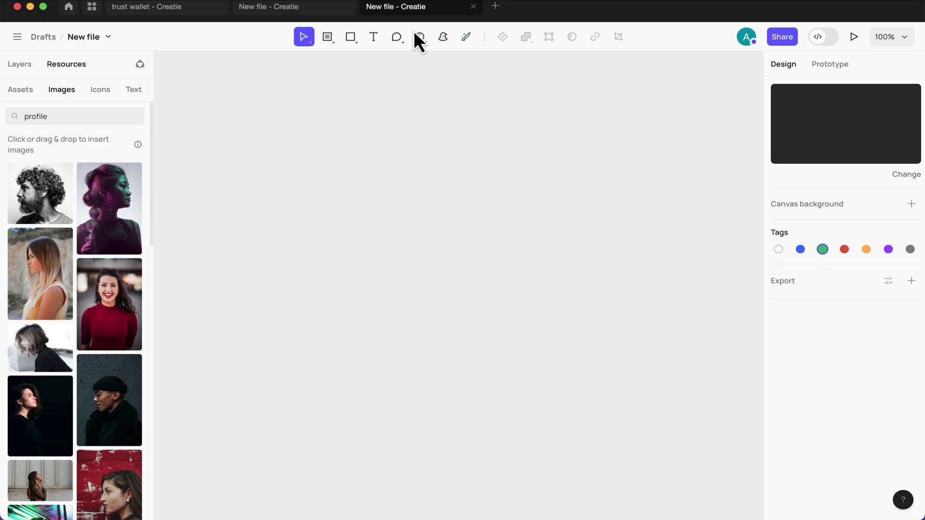
Choose Ellipse from the shape dropdown and draw a 157 × 157 circle near the canvas top left
click(355, 42)
click(337, 52)
click(352, 42)
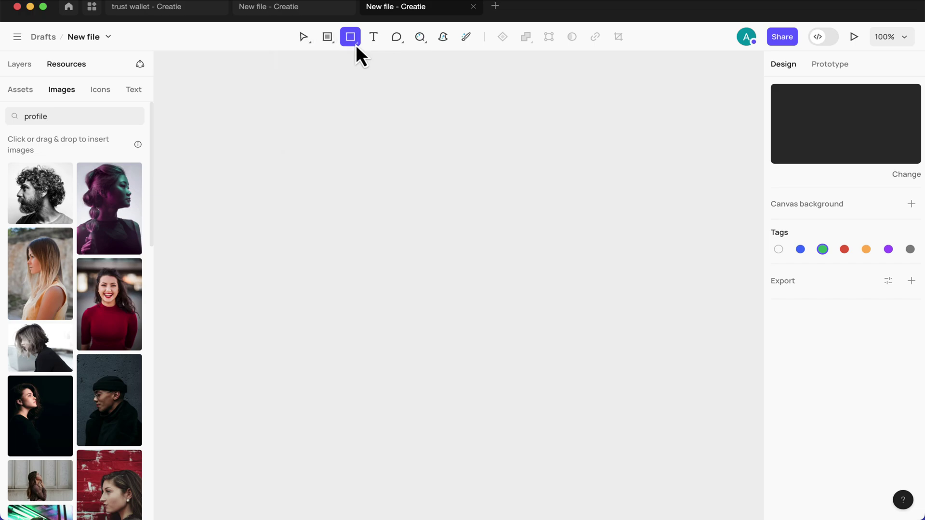
click(357, 44)
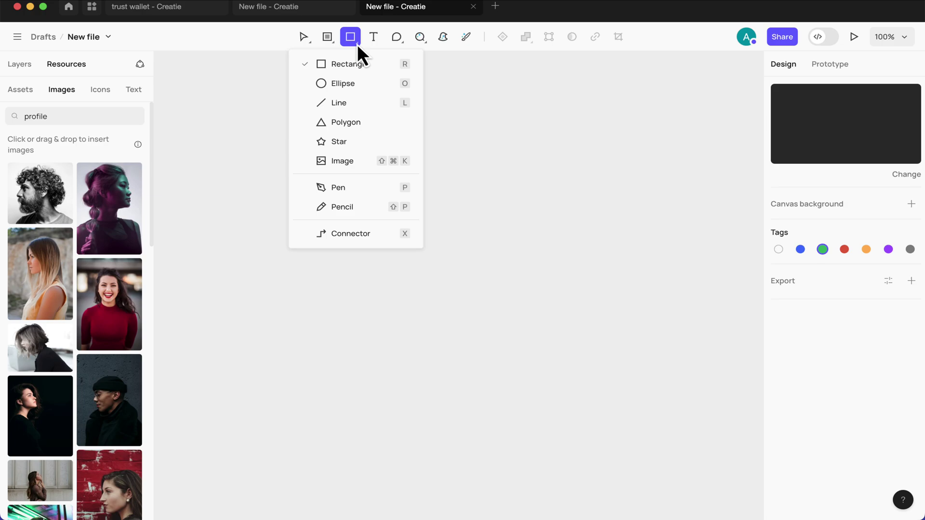
click(357, 45)
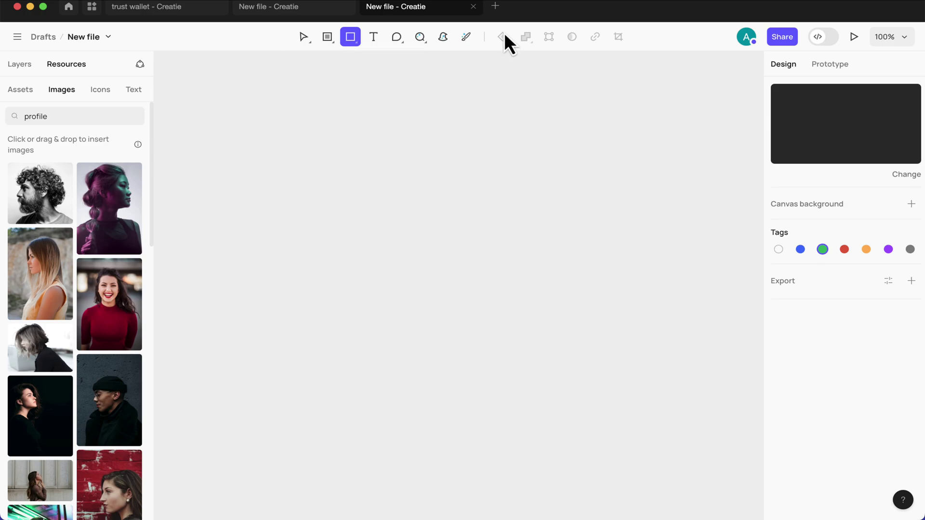
click(357, 44)
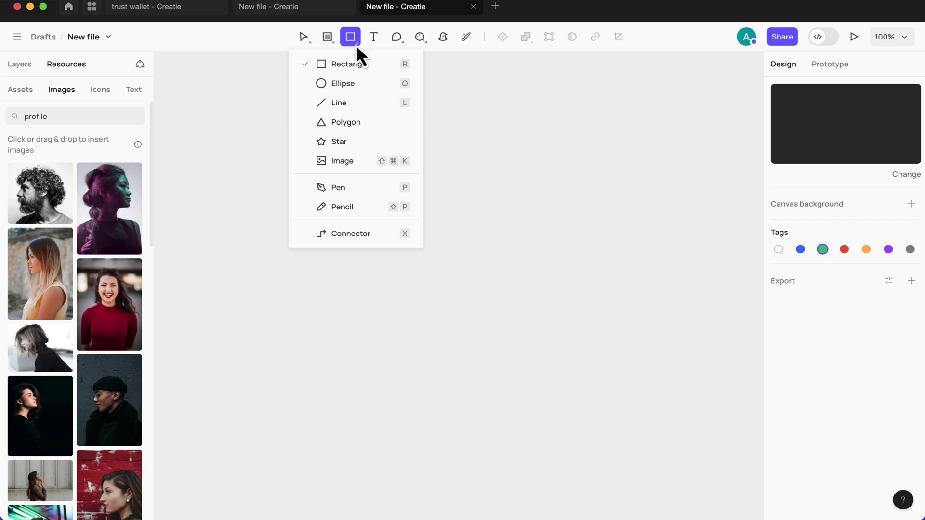
click(354, 46)
click(353, 45)
click(346, 81)
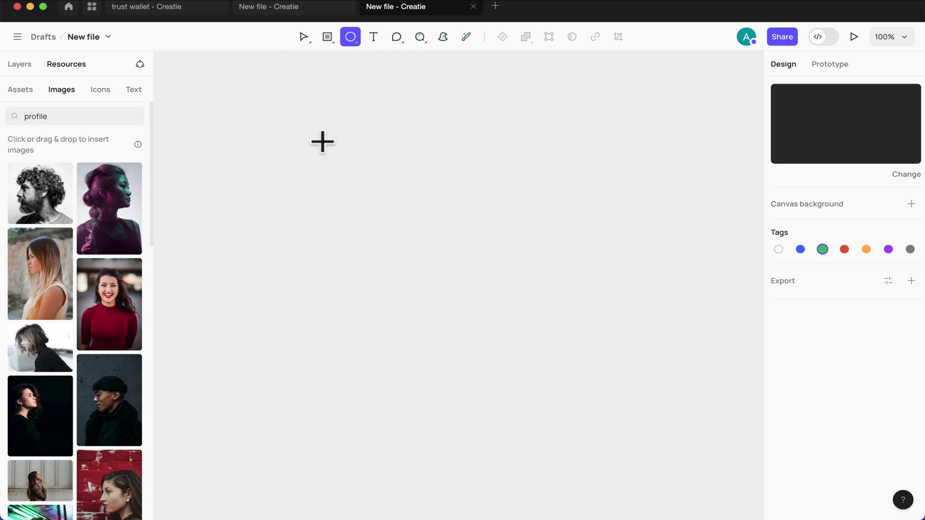
drag(312, 148, 380, 242)
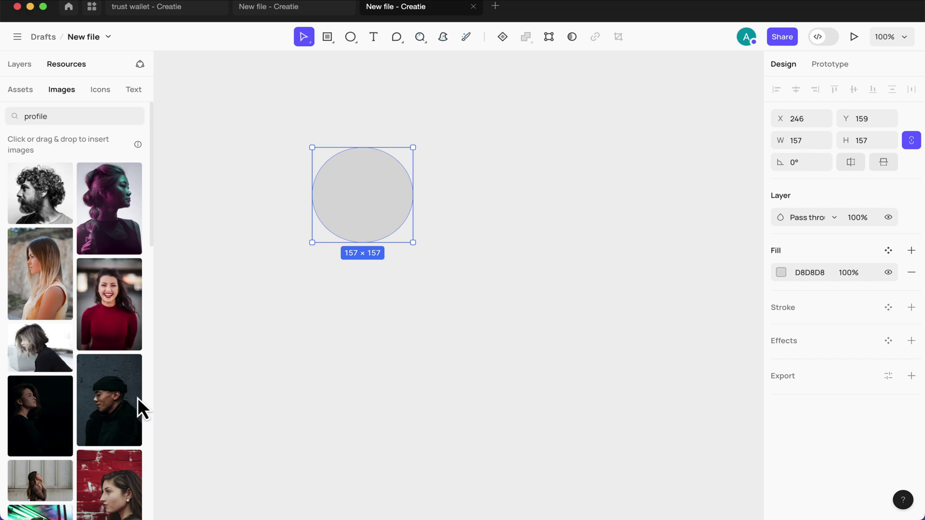
Fill the circle with the dark-background portrait photo from Images
drag(366, 189, 370, 188)
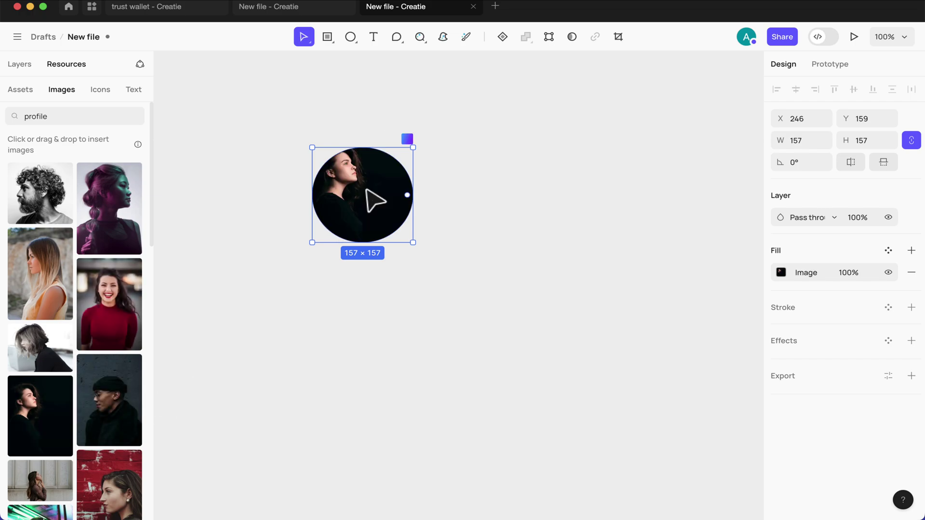
click(374, 270)
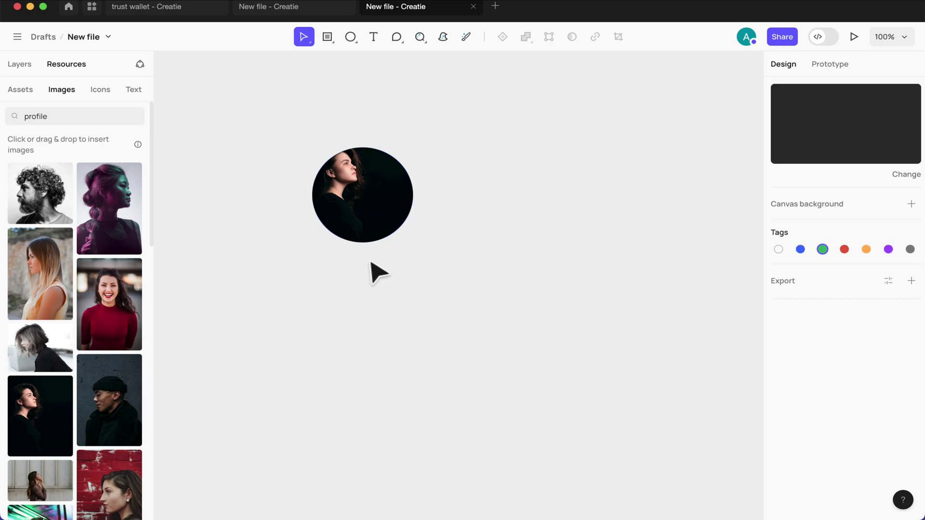
click(374, 217)
scroll(372, 182, up, 5)
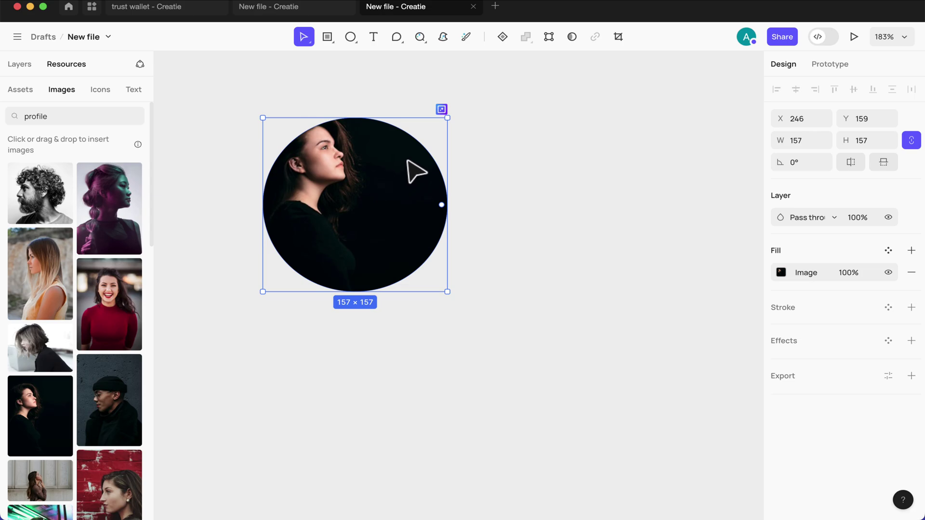
click(442, 109)
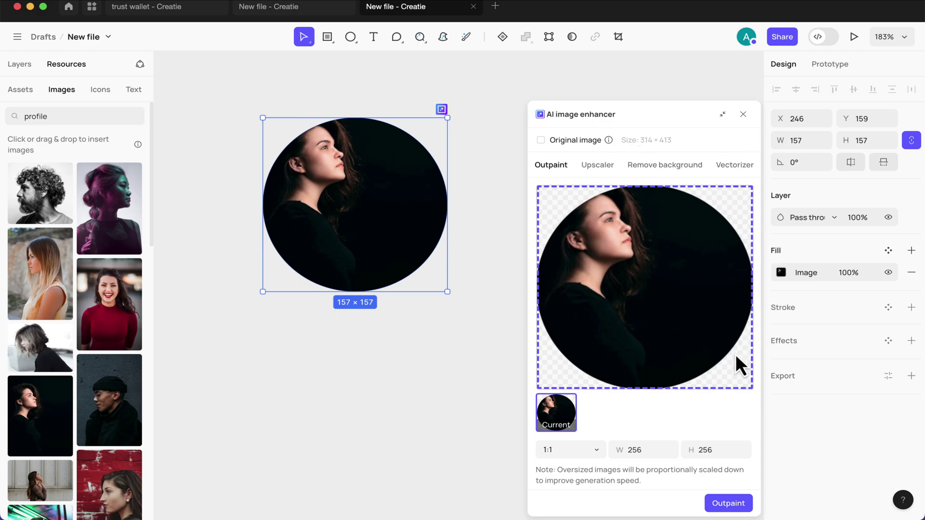
click(743, 114)
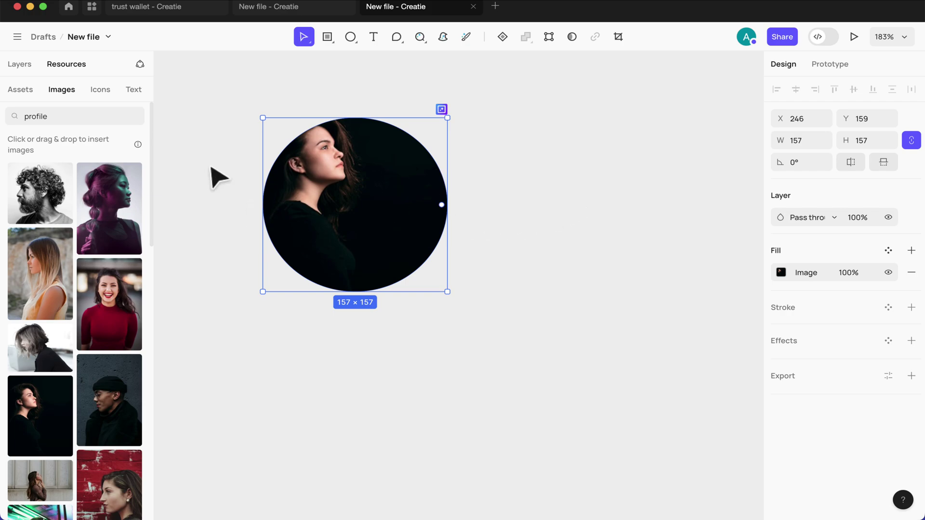
Switch Resources to Icons and scroll through the Buildings and Business icon sets
click(107, 95)
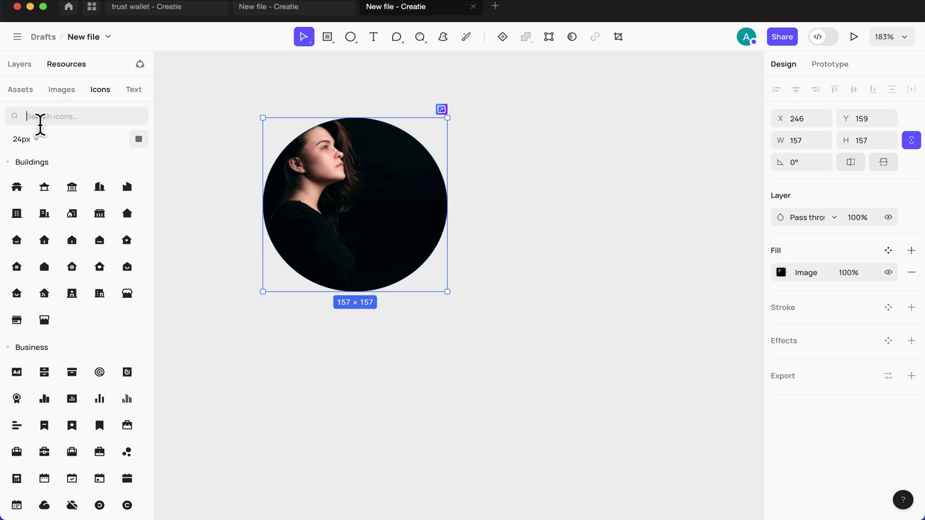
scroll(92, 285, down, 2)
scroll(91, 285, down, 10)
scroll(92, 284, up, 11)
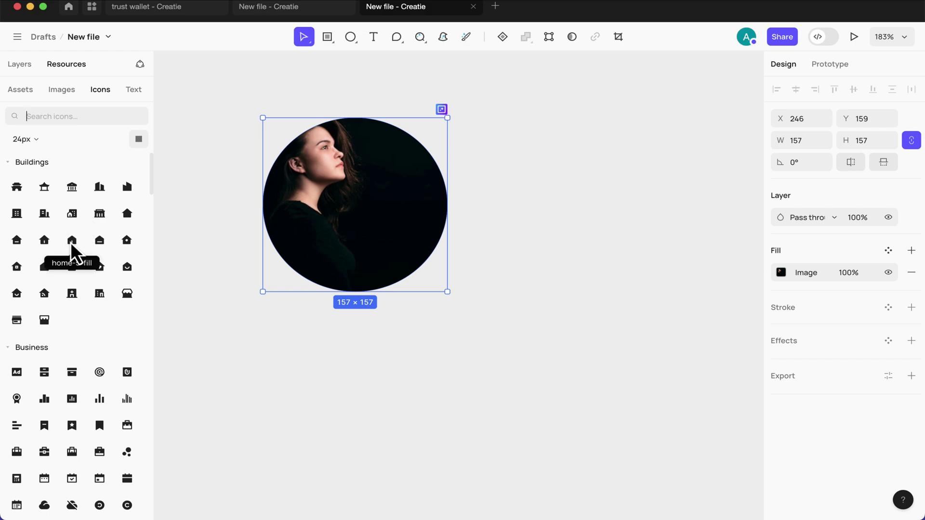
Turn on outline icons, try the 48px icon size, then return to 24px
click(139, 141)
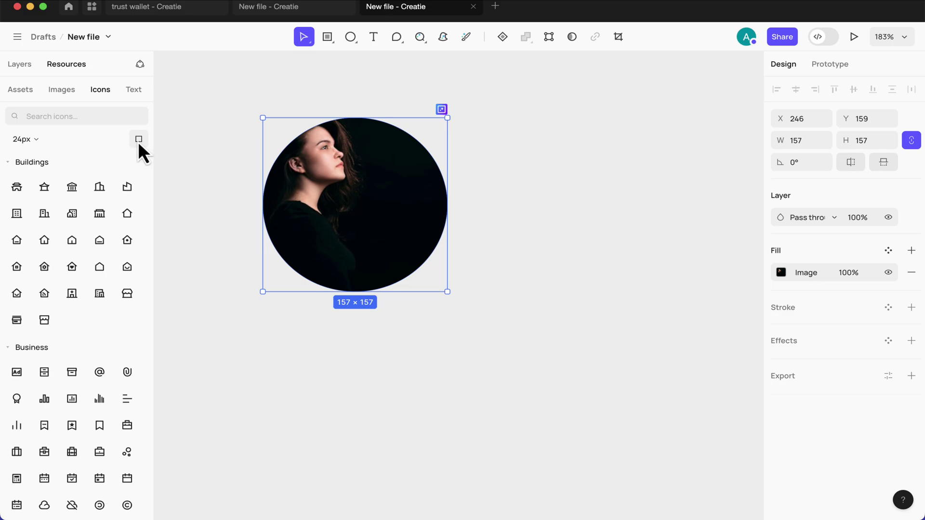
scroll(101, 299, down, 15)
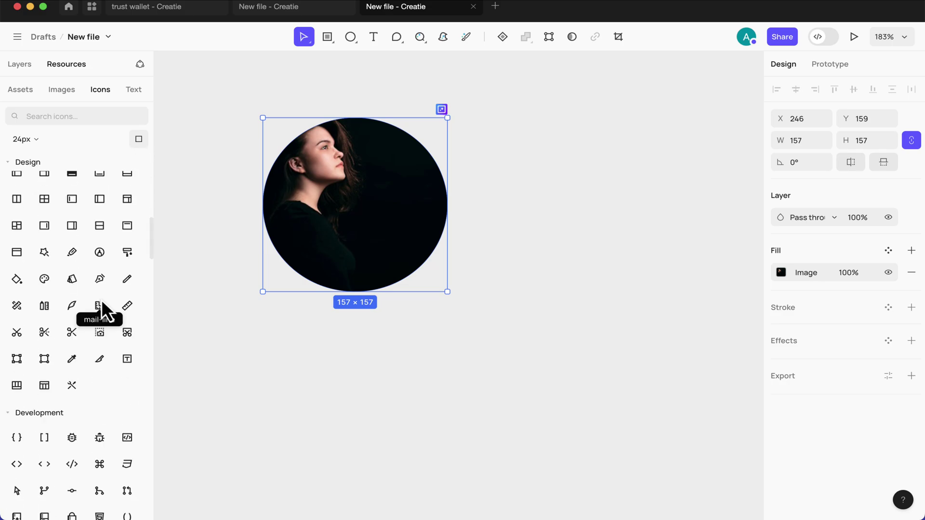
scroll(102, 299, down, 5)
scroll(102, 300, up, 15)
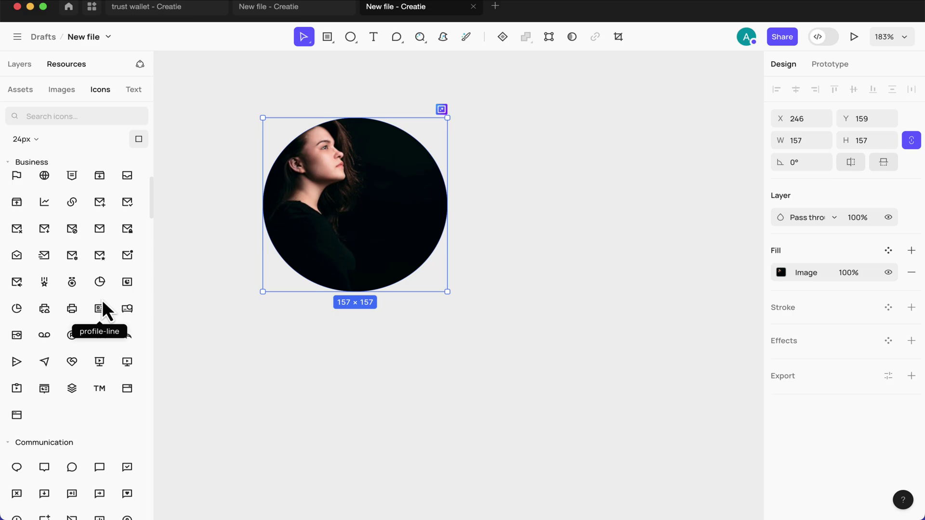
scroll(103, 299, up, 5)
click(36, 140)
key(Down)
key(Down)
key(Down)
key(Return)
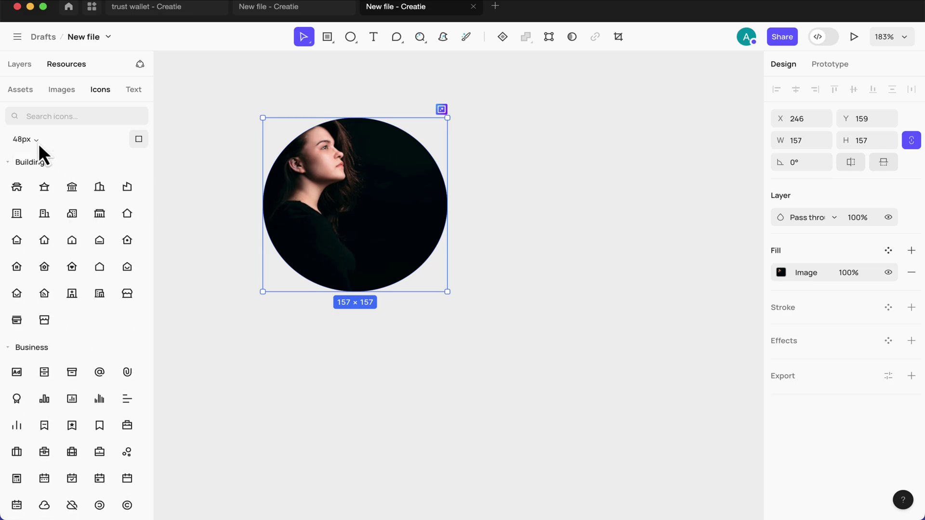
click(37, 141)
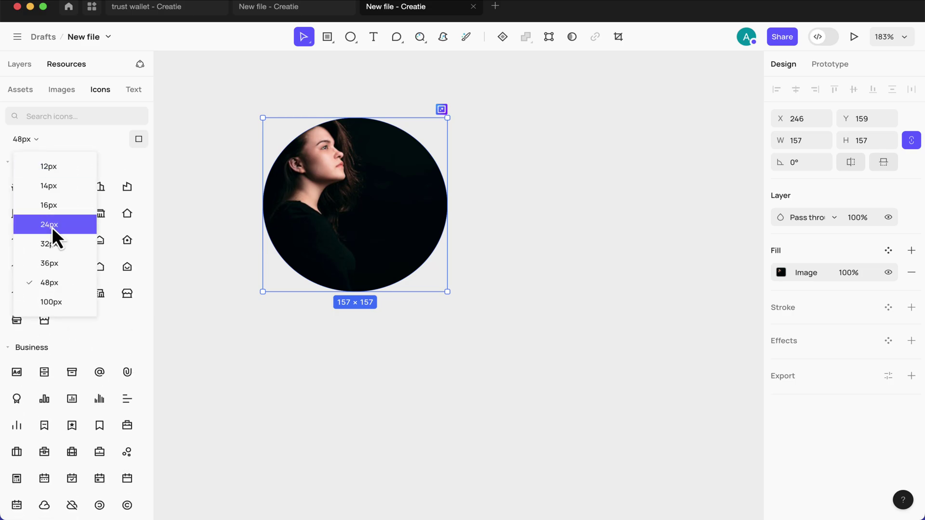
click(52, 226)
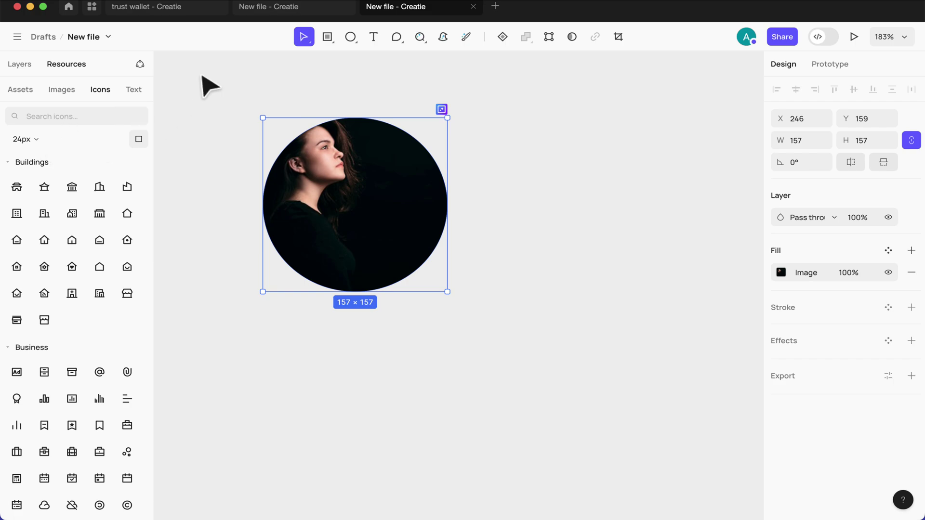
Add a text layer under the photo circle filled with a sample Name preset
click(131, 90)
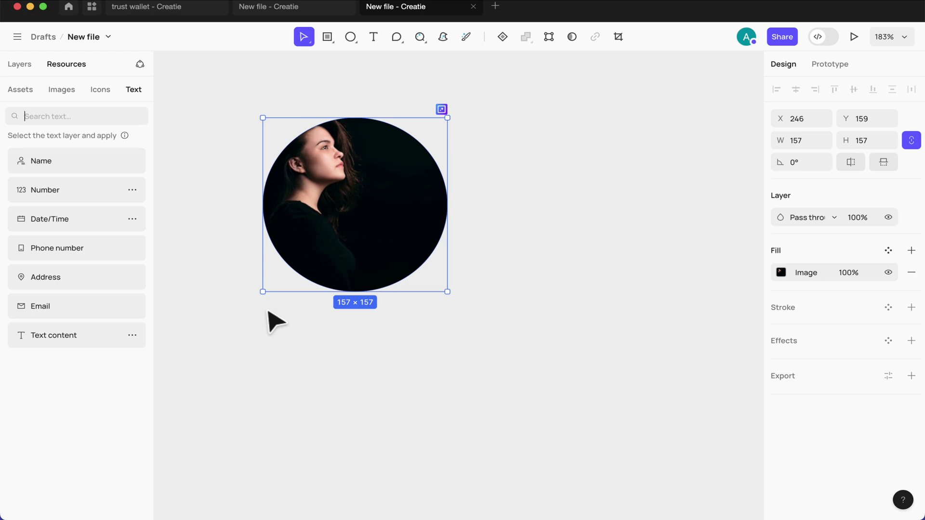
click(375, 38)
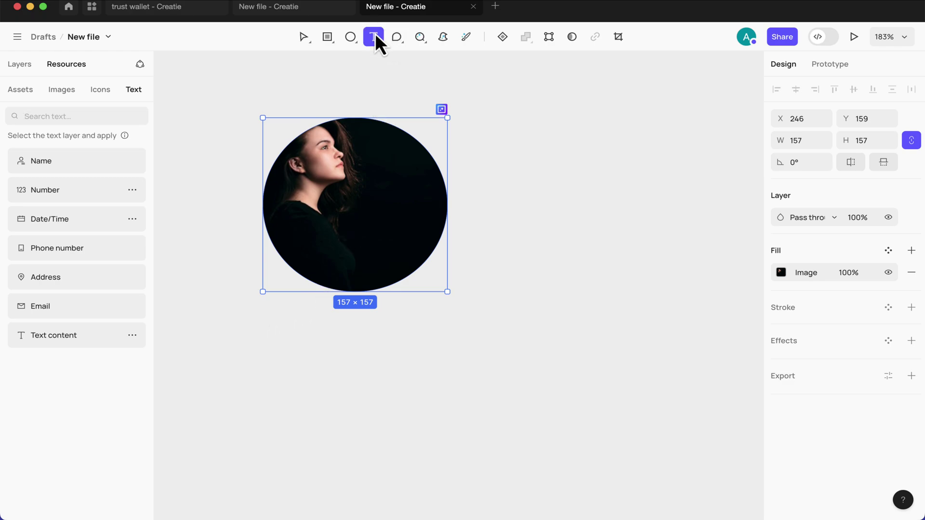
click(299, 342)
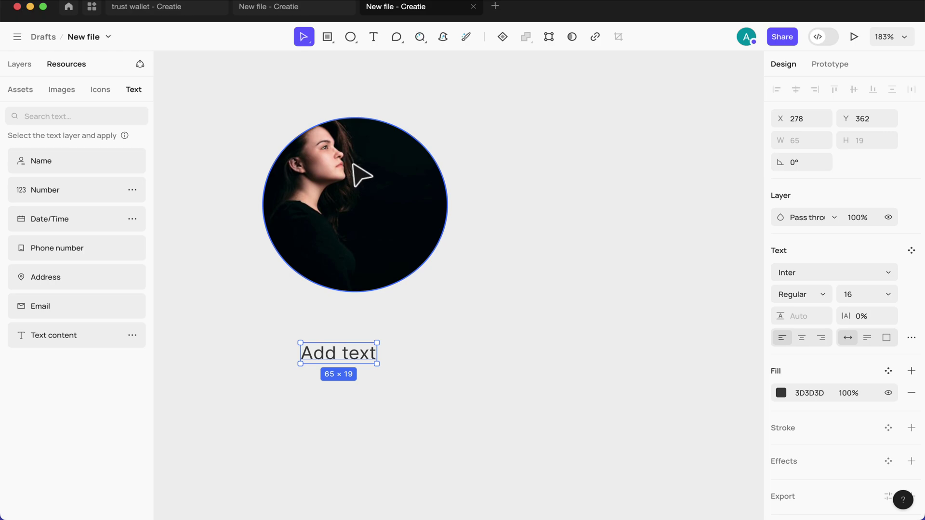
click(57, 166)
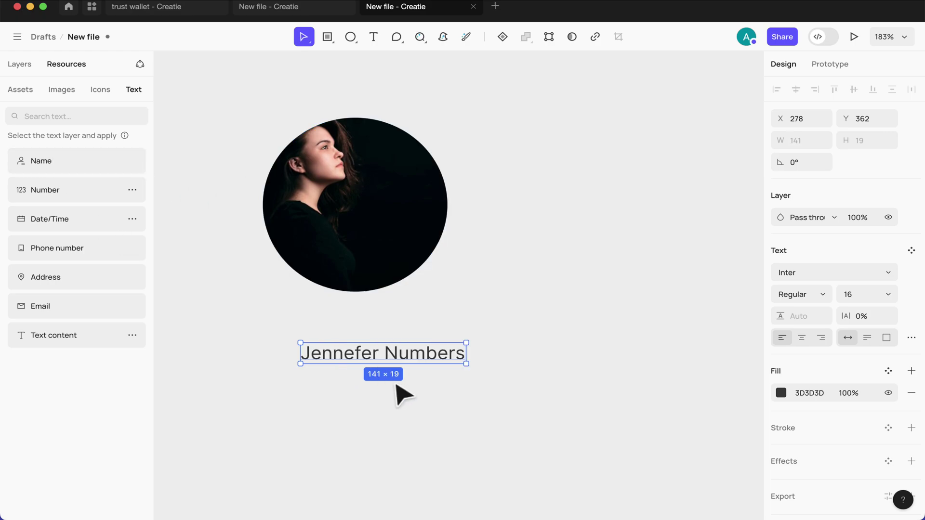
drag(397, 355, 372, 338)
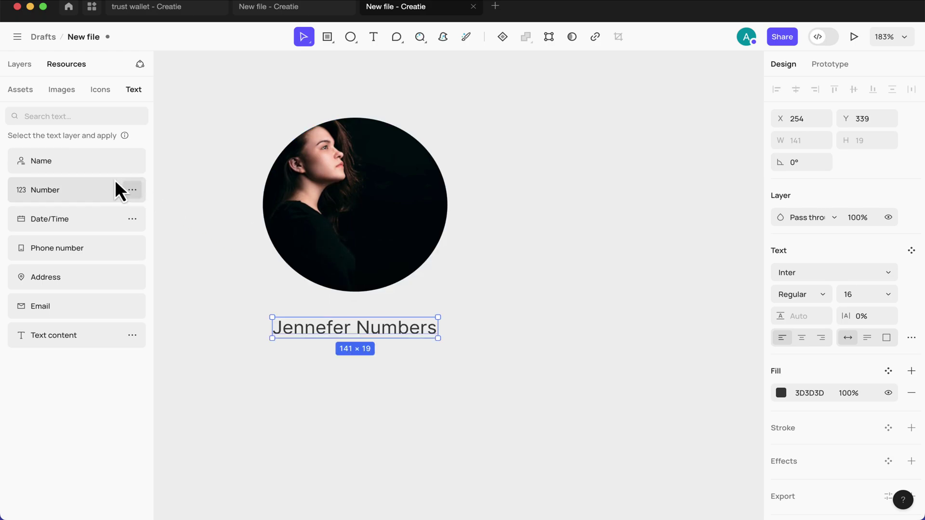
Regenerate the random sample name repeatedly until settling on a final one
click(97, 166)
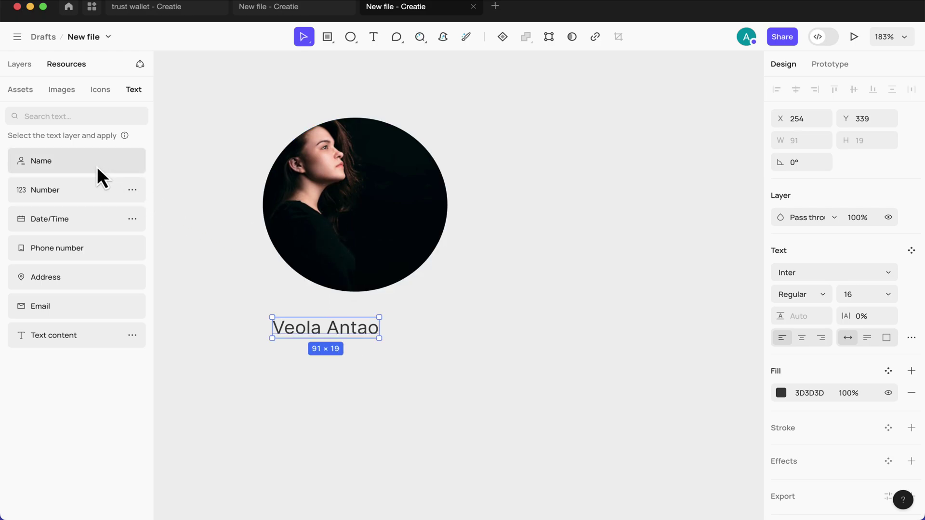
click(97, 166)
click(97, 166)
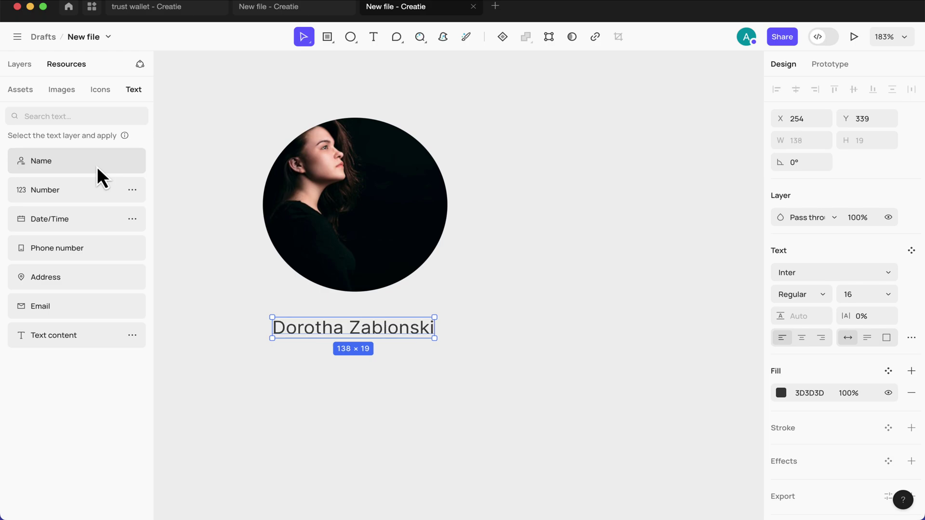
click(97, 166)
click(97, 166)
click(96, 166)
click(97, 166)
click(97, 166)
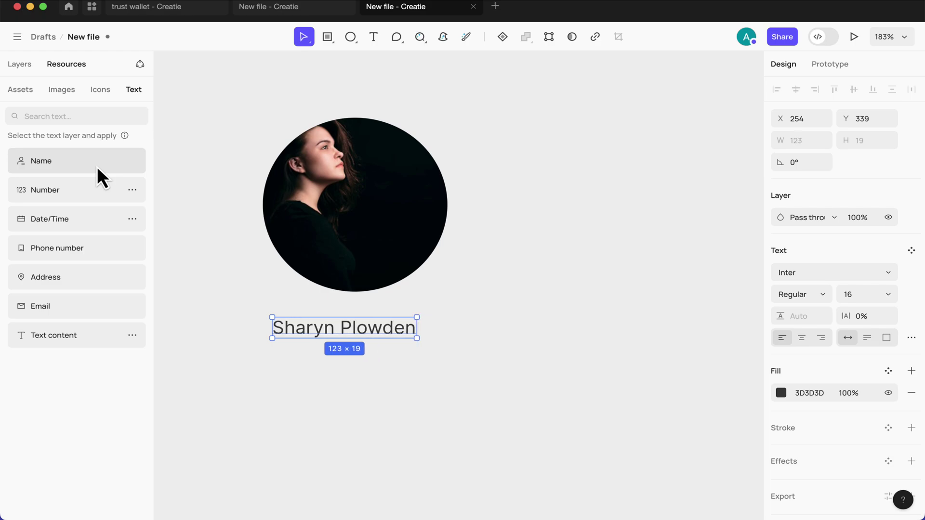
click(97, 167)
click(97, 166)
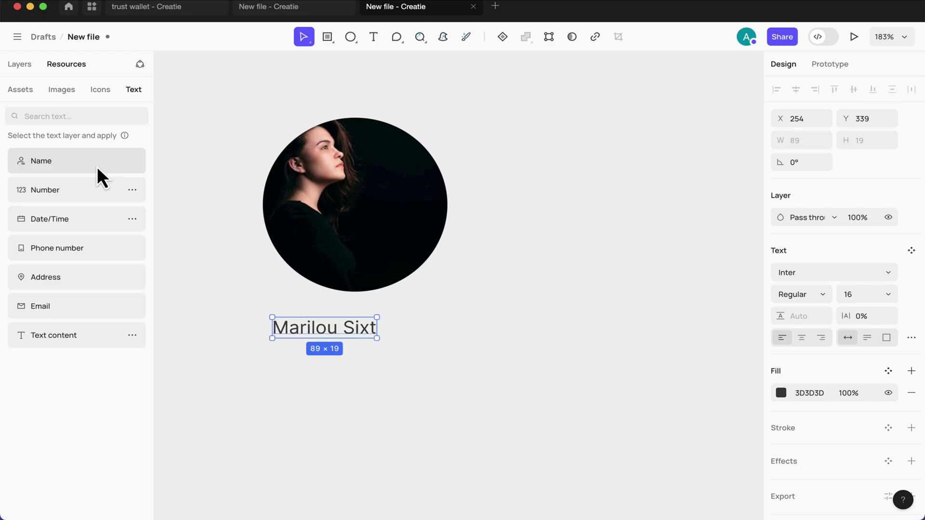
click(97, 166)
click(97, 167)
click(97, 166)
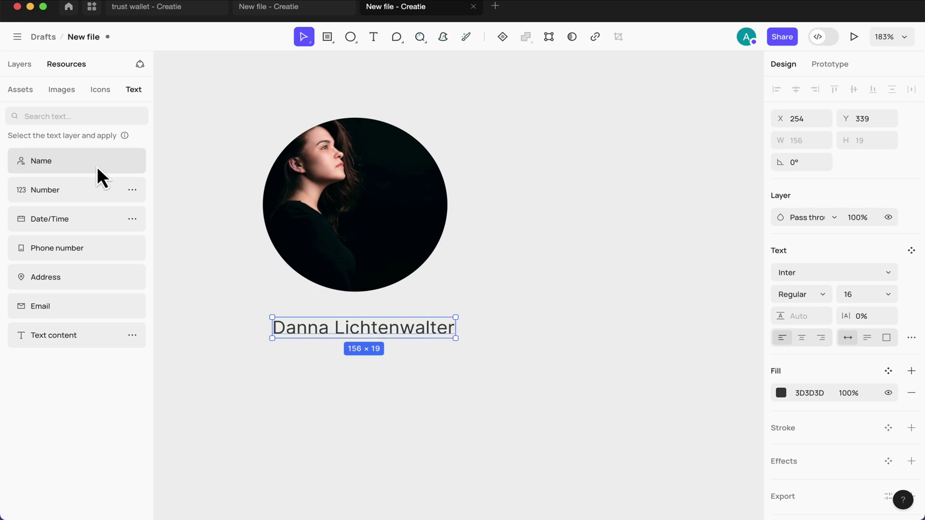
click(97, 166)
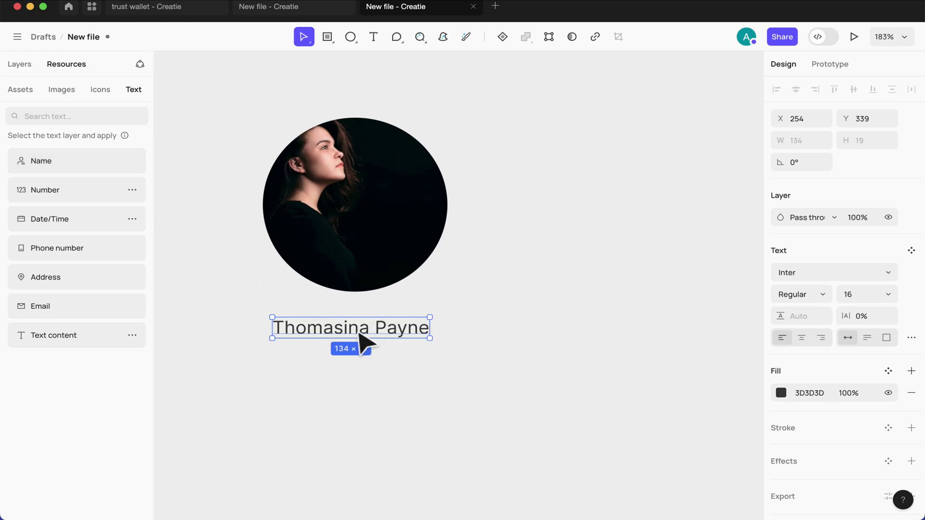
Move the name text up toward the photo and duplicate it into two more lines below
drag(360, 332, 359, 319)
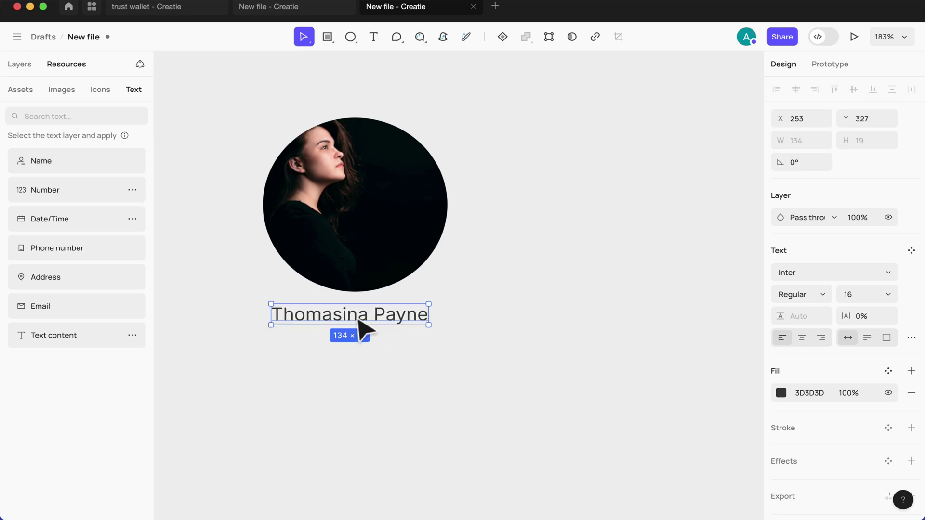
key(super+c)
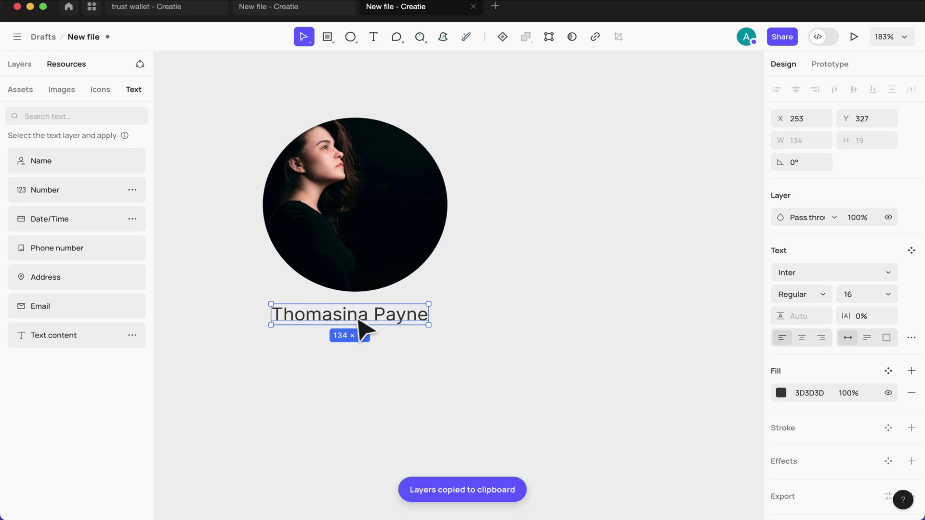
drag(358, 320, 356, 346)
key(super+c)
key(super+v)
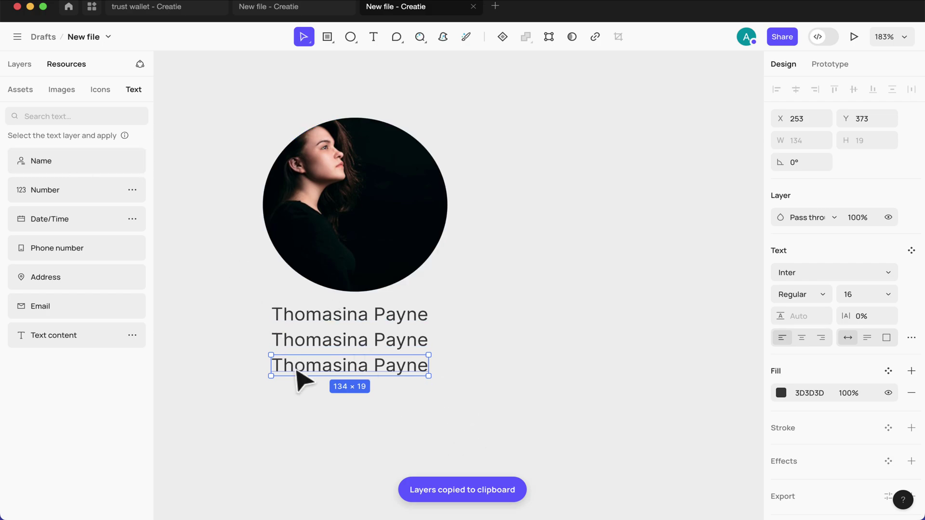
Fill the second line with a sample phone number and the third with a sample address
click(308, 343)
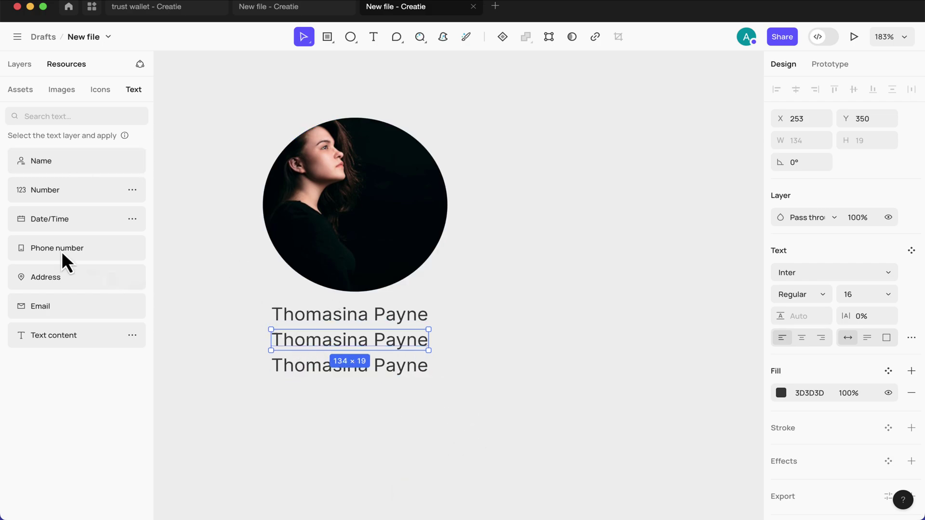
click(39, 221)
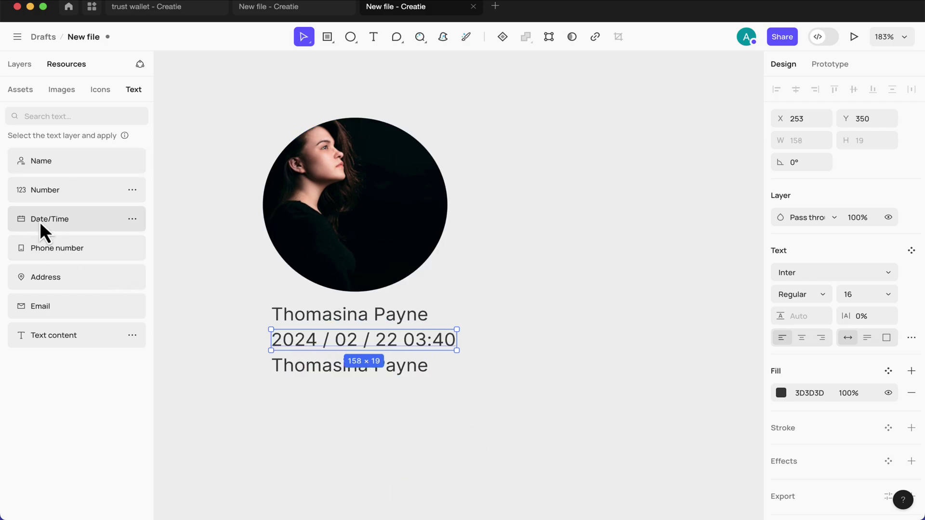
click(49, 250)
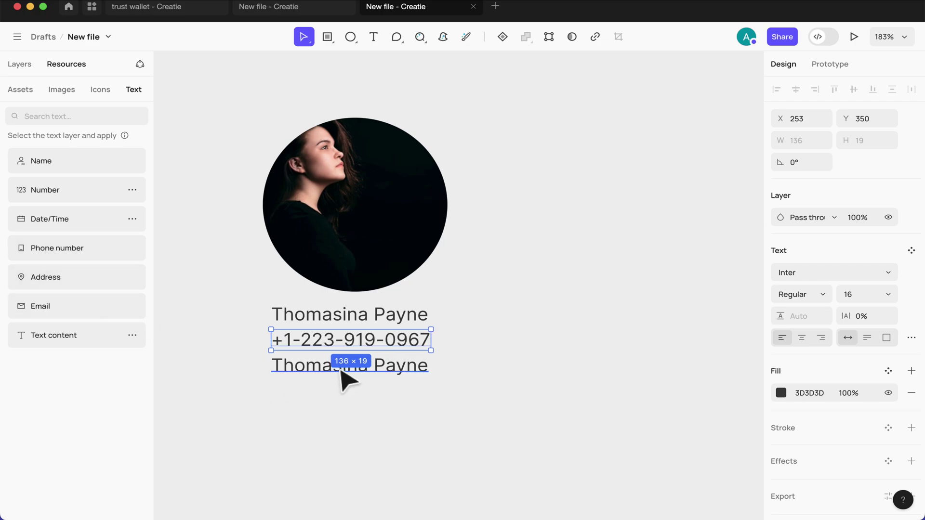
click(82, 285)
key(ctrl+z)
click(289, 365)
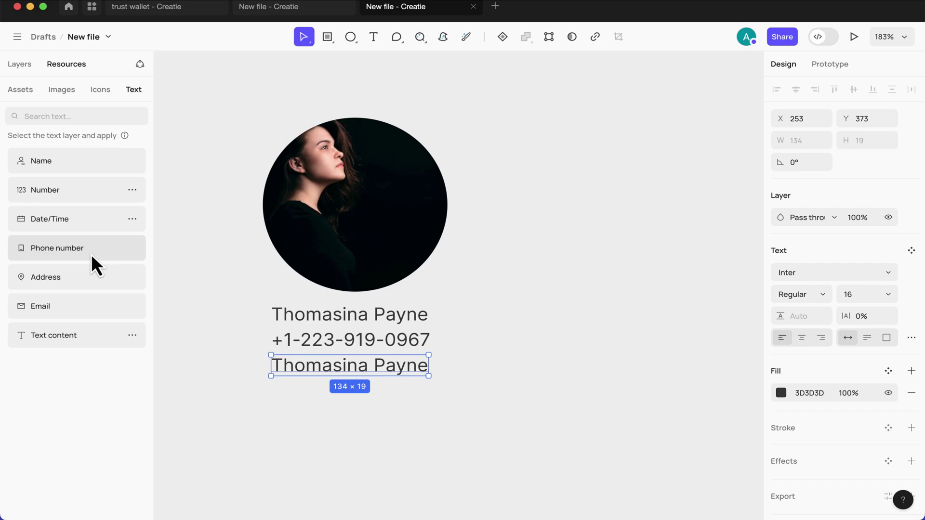
click(64, 277)
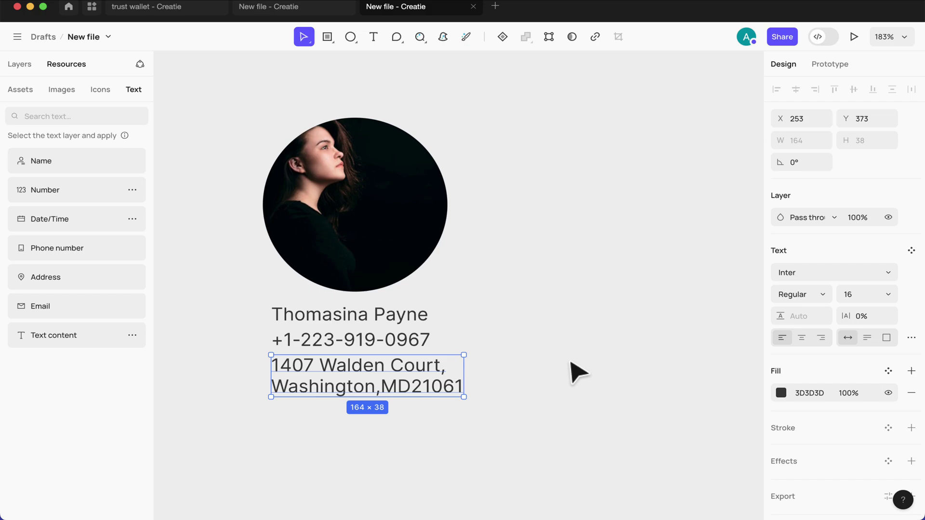
click(545, 333)
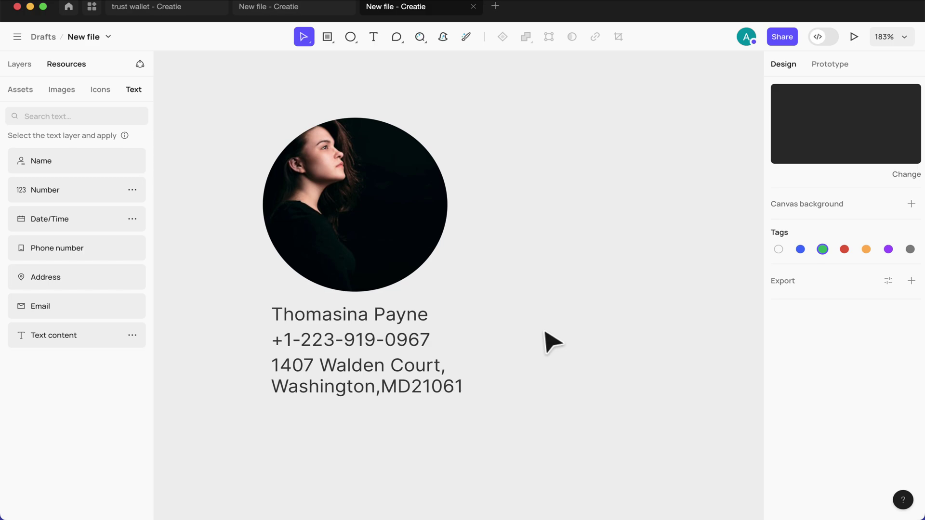
click(403, 392)
click(485, 312)
scroll(453, 318, right, 5)
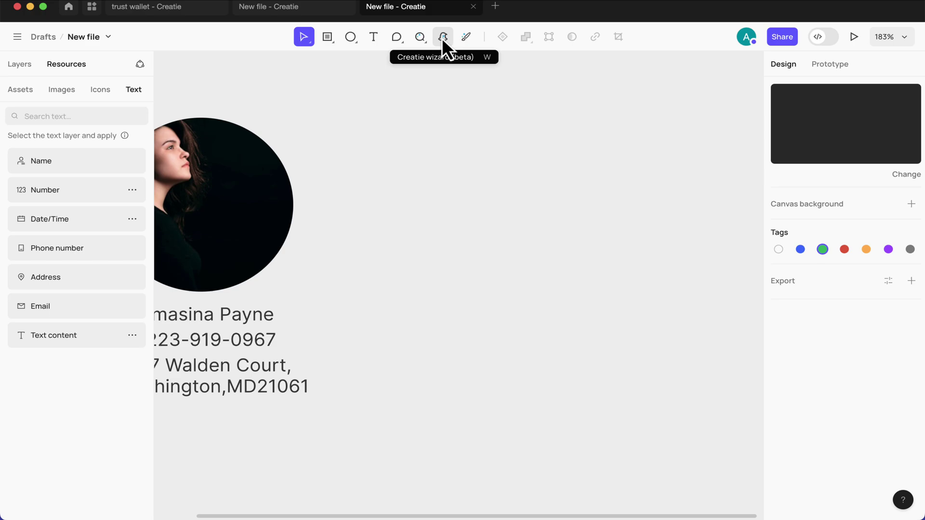
Generate a 'cart' design in a marked area and fill it with Apples, Milk and Bread
click(442, 37)
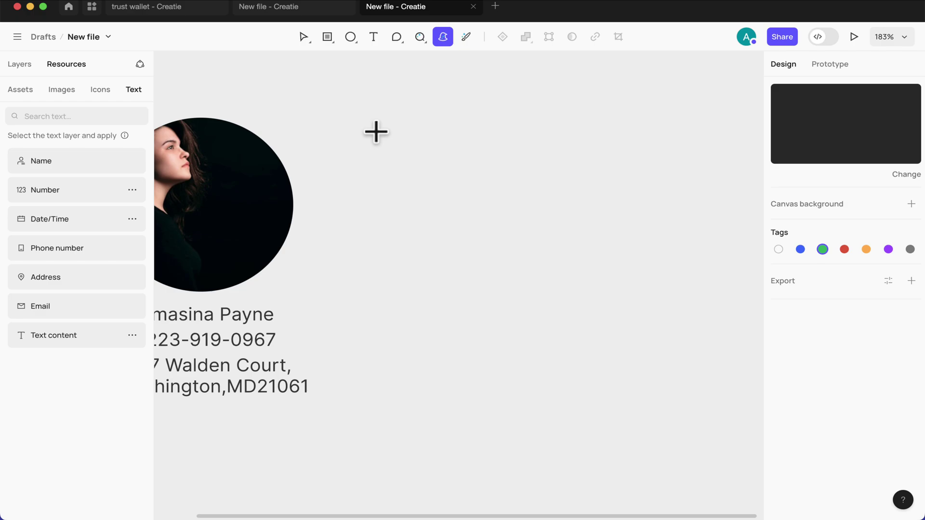
drag(376, 130, 535, 175)
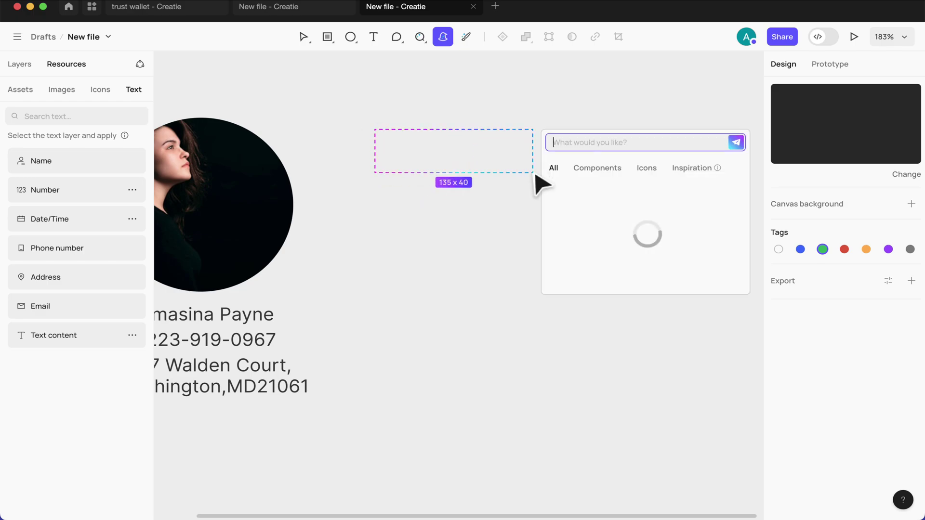
text(cart)
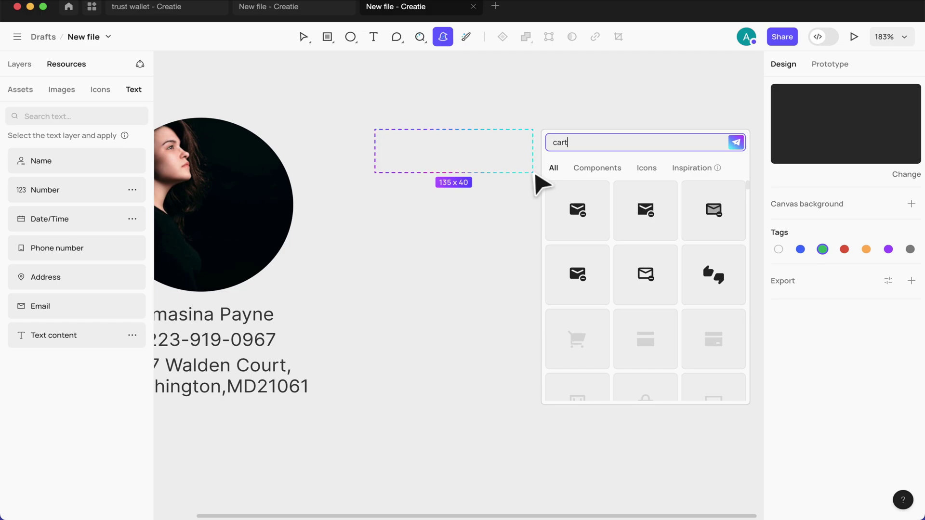
key(Return)
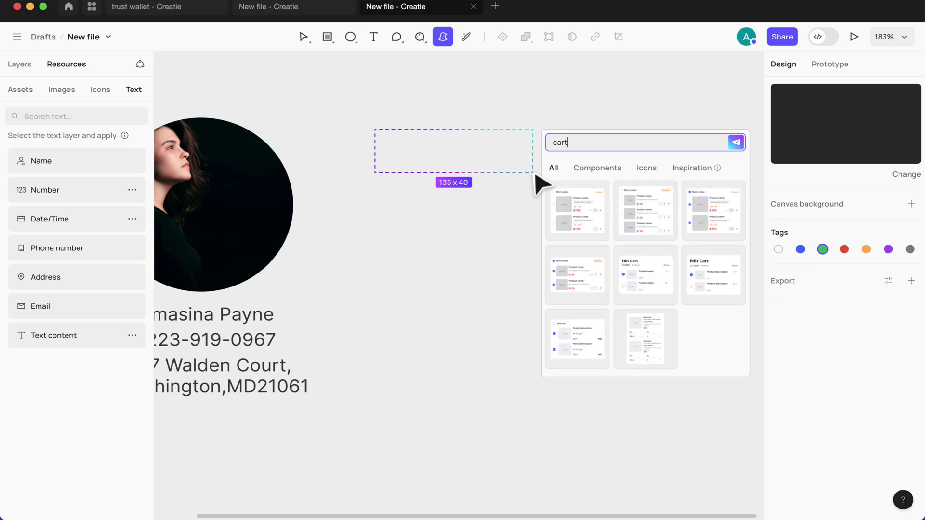
click(641, 215)
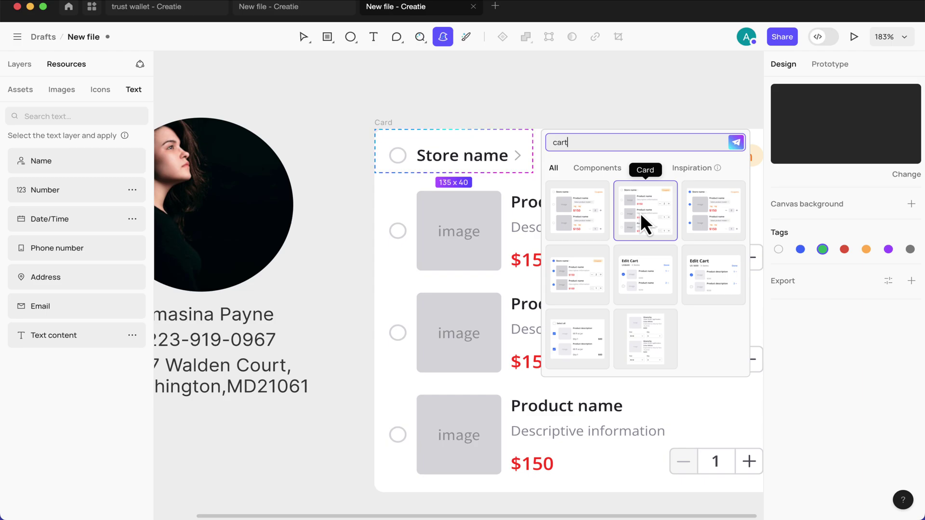
click(650, 223)
click(648, 216)
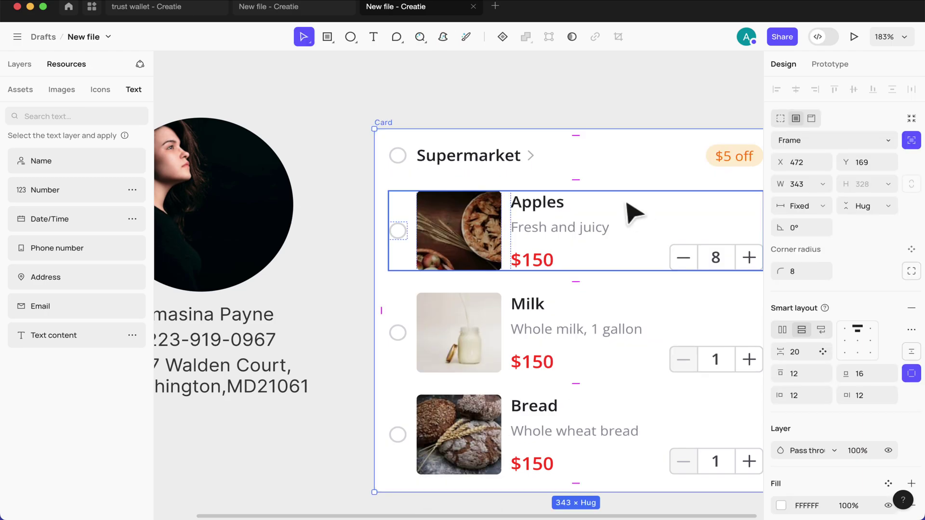
scroll(589, 257, up, 4)
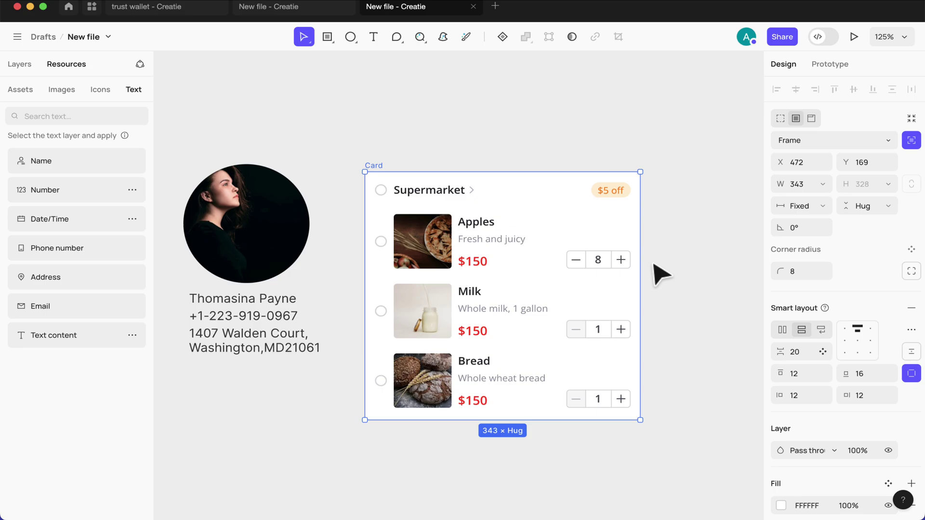
scroll(656, 270, right, 3)
Mark out a new AI wizard area and search for 'ladiding page' designs
click(444, 43)
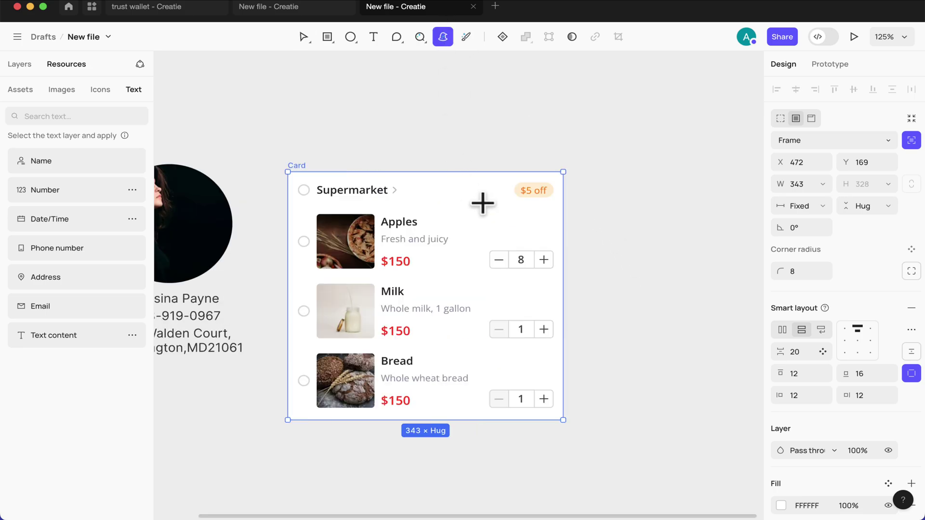
scroll(530, 207, right, 3)
drag(566, 178, 726, 219)
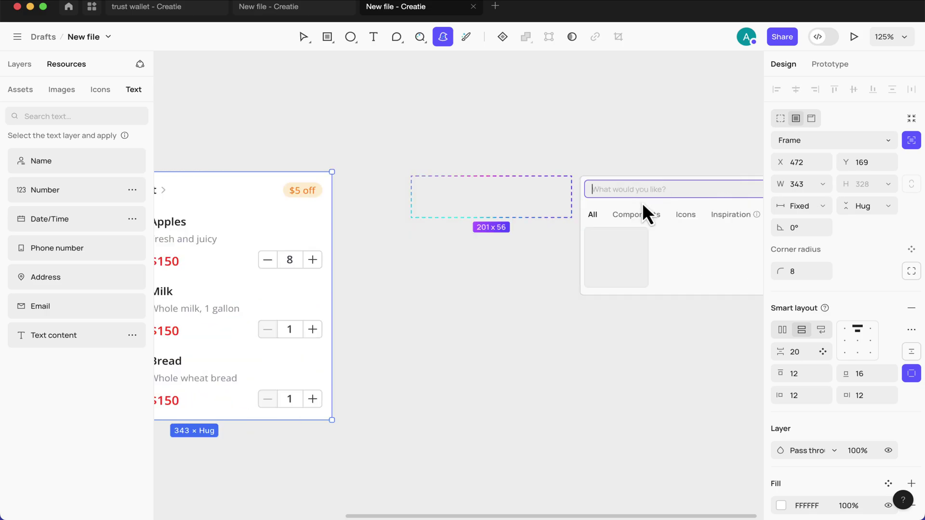
click(633, 184)
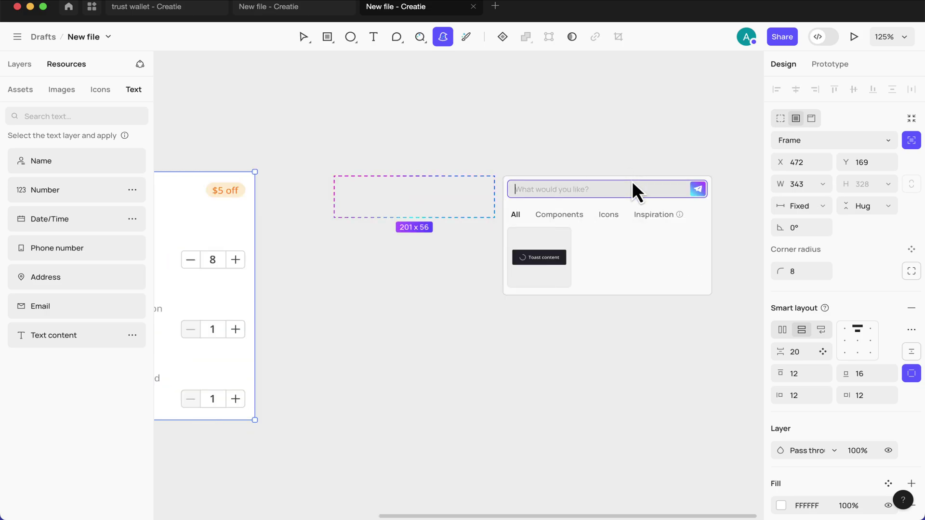
text(Home)
key(BackSpace)
key(BackSpace)
key(BackSpace)
key(BackSpace)
text(ladi)
text(ding page)
key(Return)
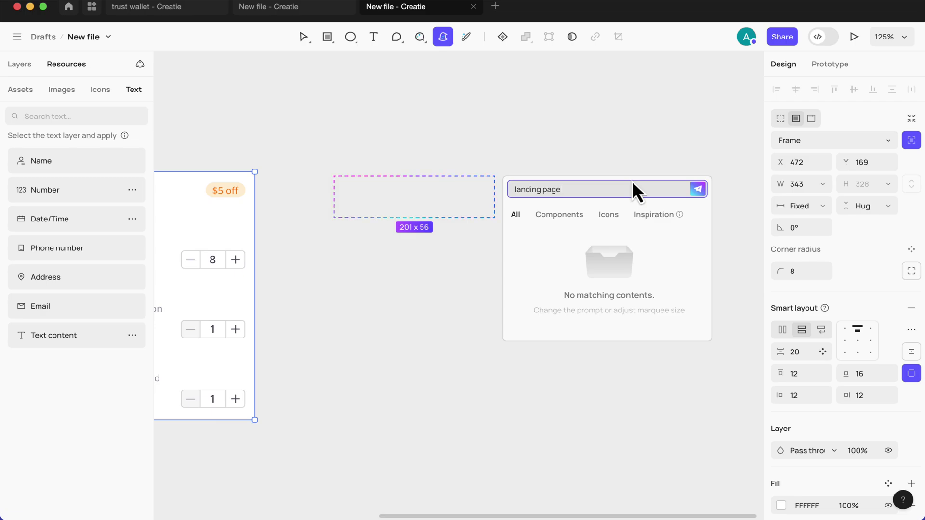
Search 'lis' instead, insert a filled list design beside the cart, and select the List
key(super+a)
key(BackSpace)
text(lis)
key(Return)
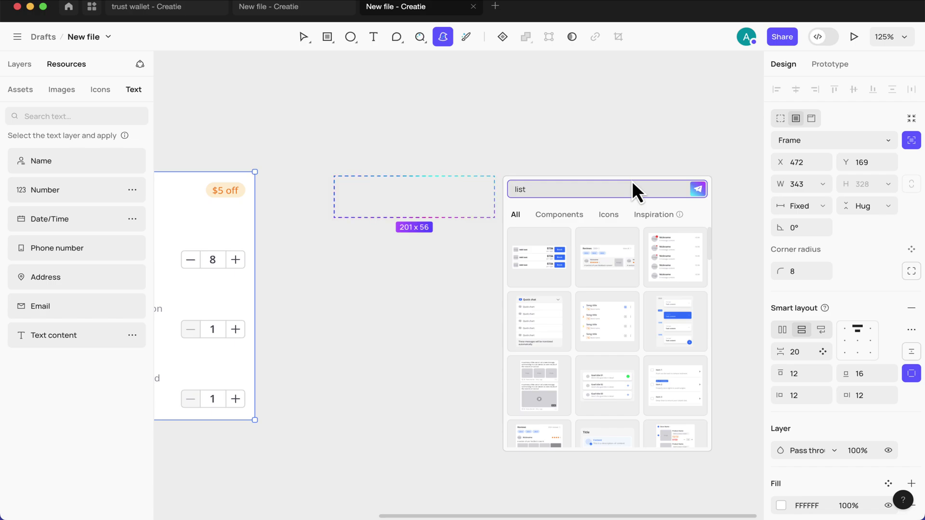
scroll(640, 359, down, 1)
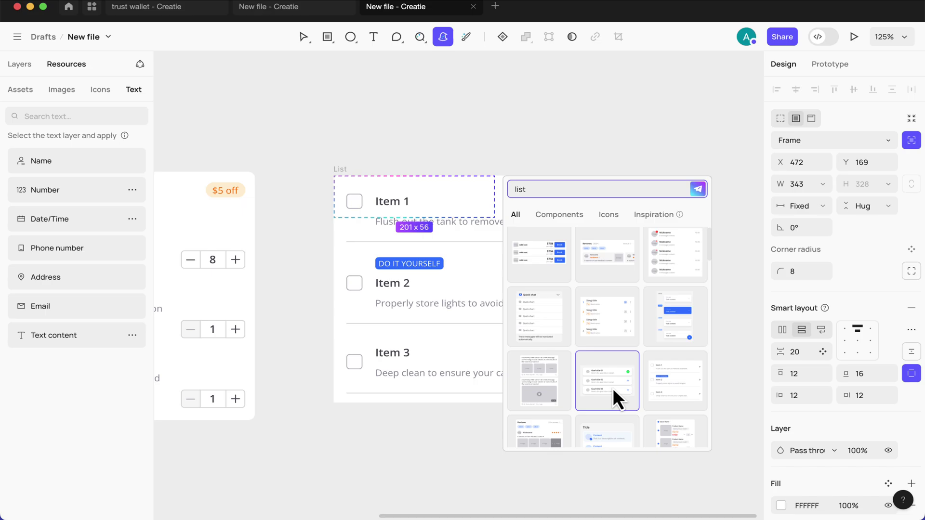
click(525, 375)
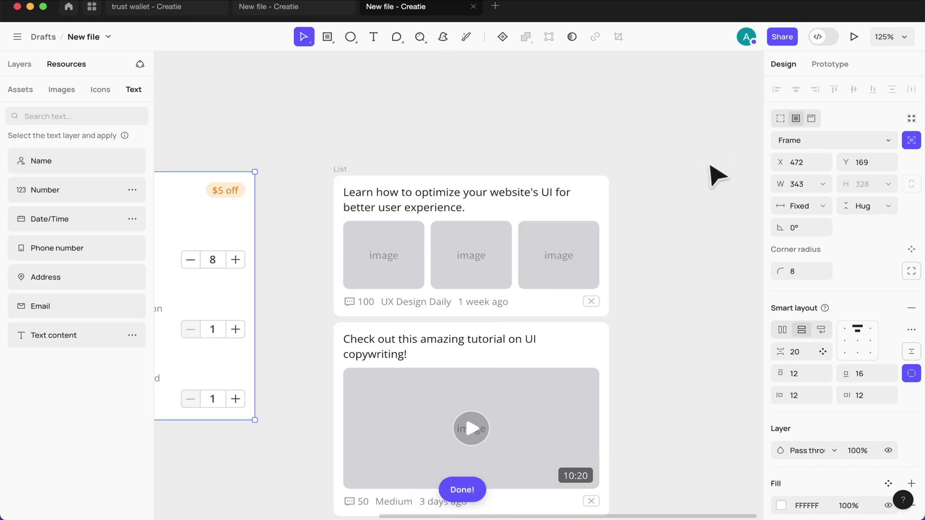
scroll(653, 199, down, 4)
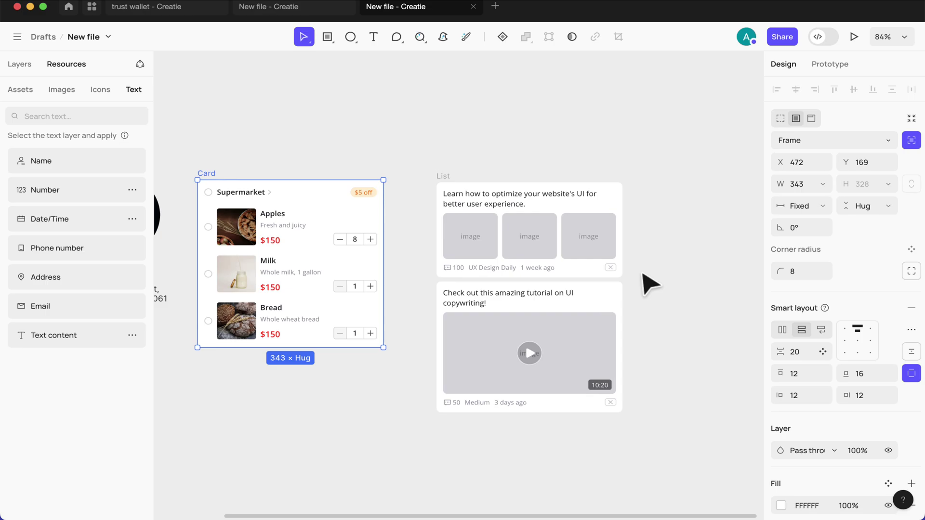
click(445, 182)
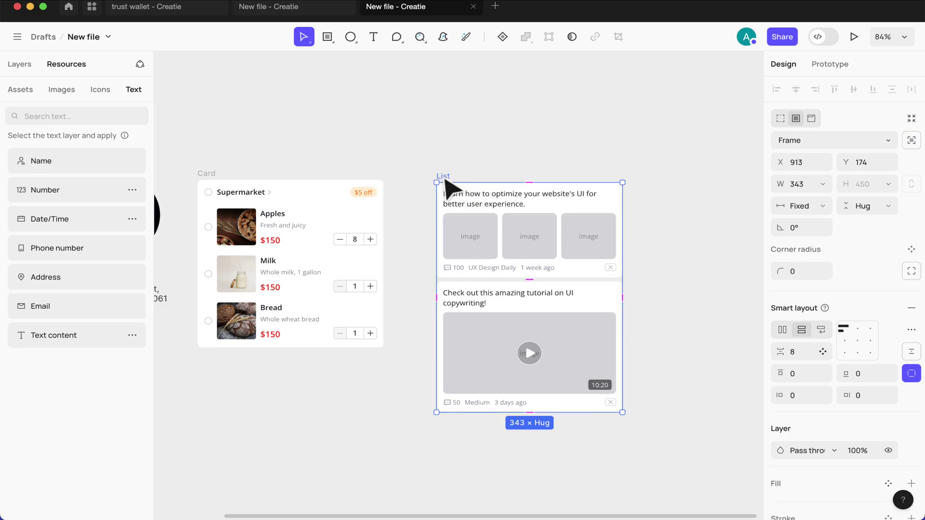
scroll(457, 193, right, 3)
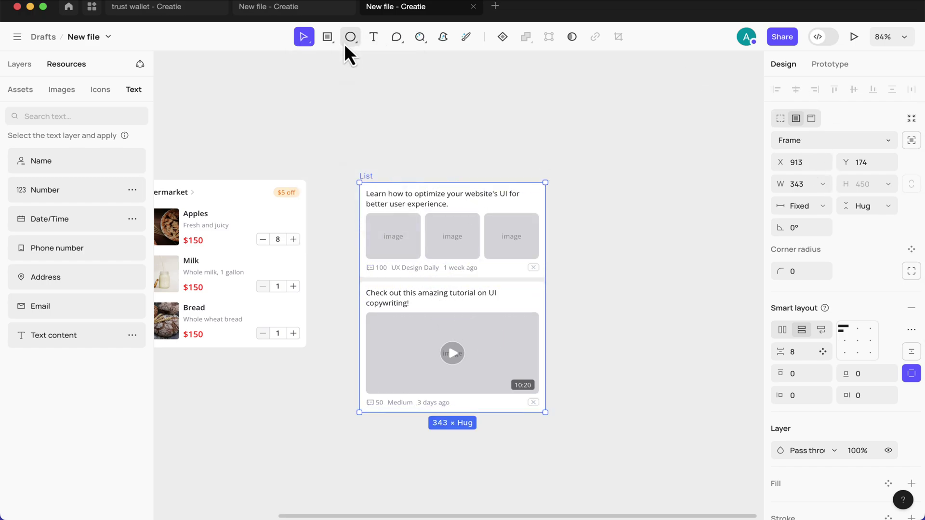
Create an iPhone 14&15 Pro frame and move it up and to the right
click(322, 41)
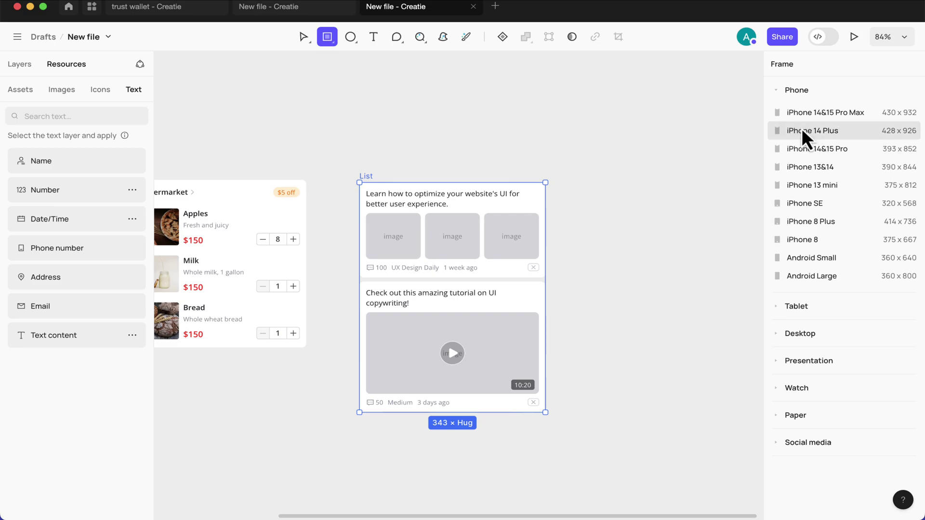
click(837, 147)
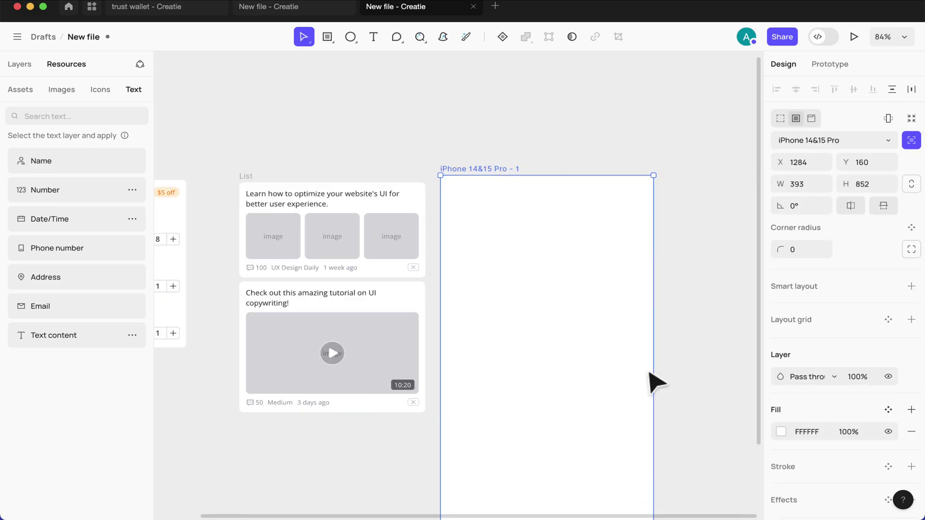
drag(549, 343, 594, 295)
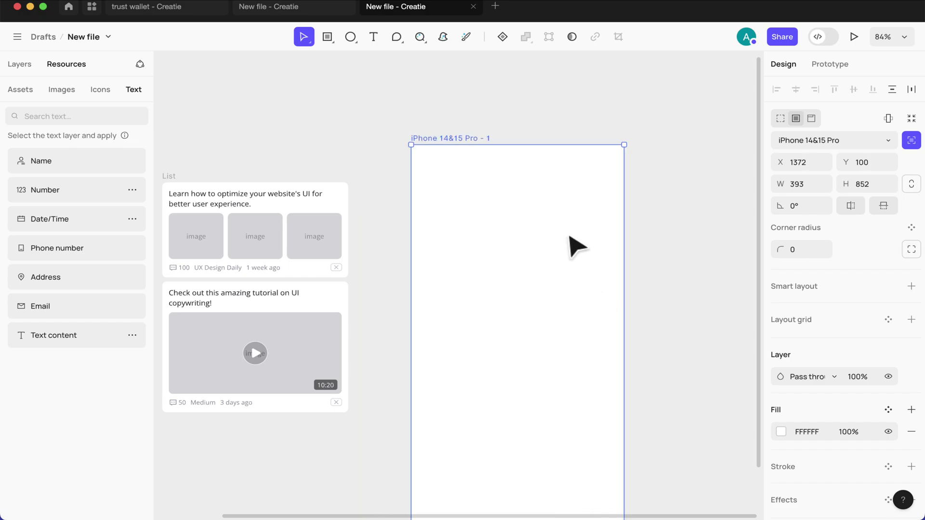
Give the frame a 4-column layout grid with 16 px padding
click(911, 320)
click(781, 342)
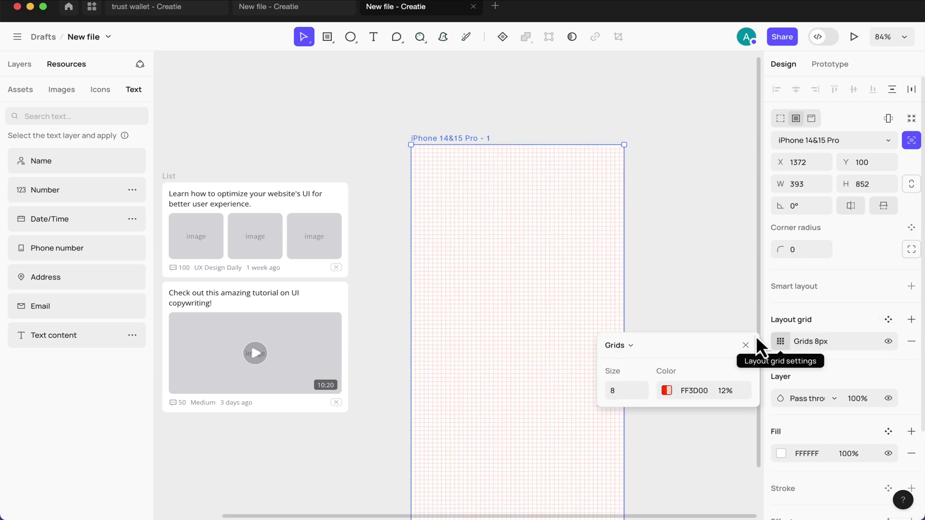
click(614, 343)
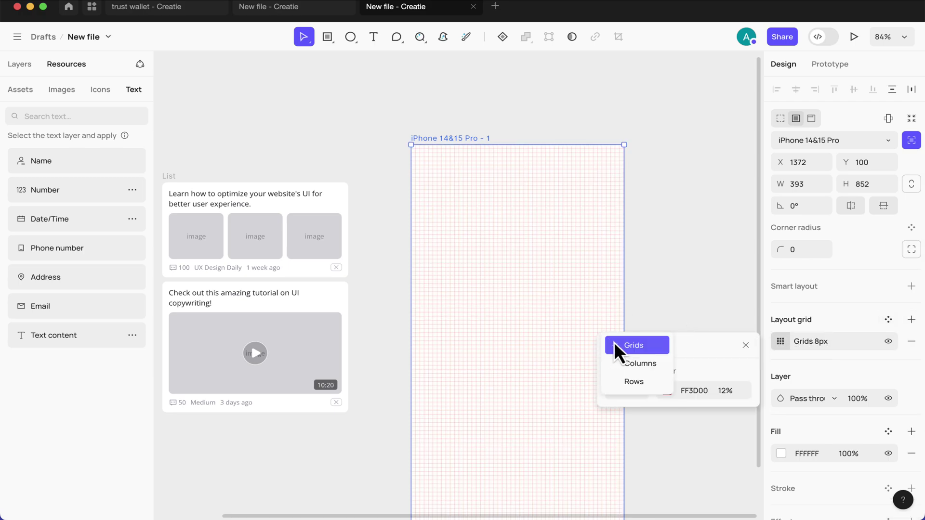
click(644, 364)
click(632, 383)
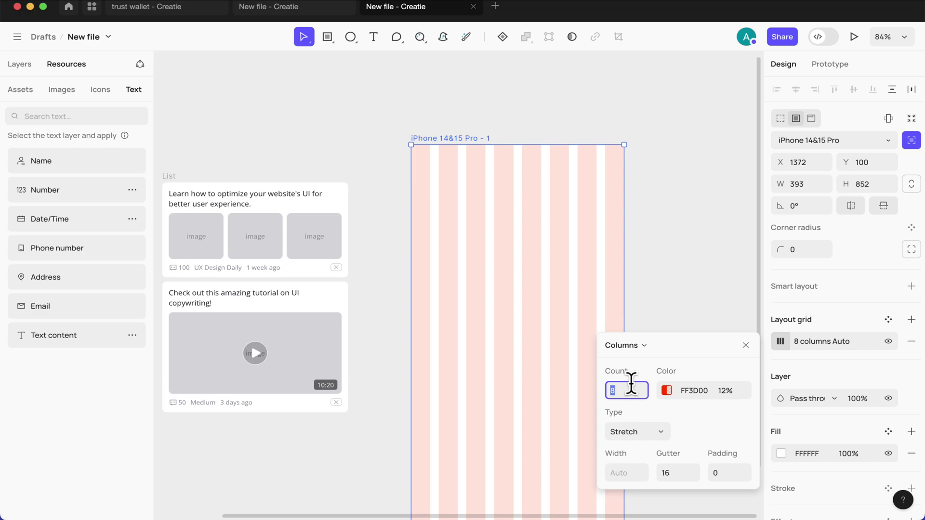
text(4)
key(Return)
click(734, 472)
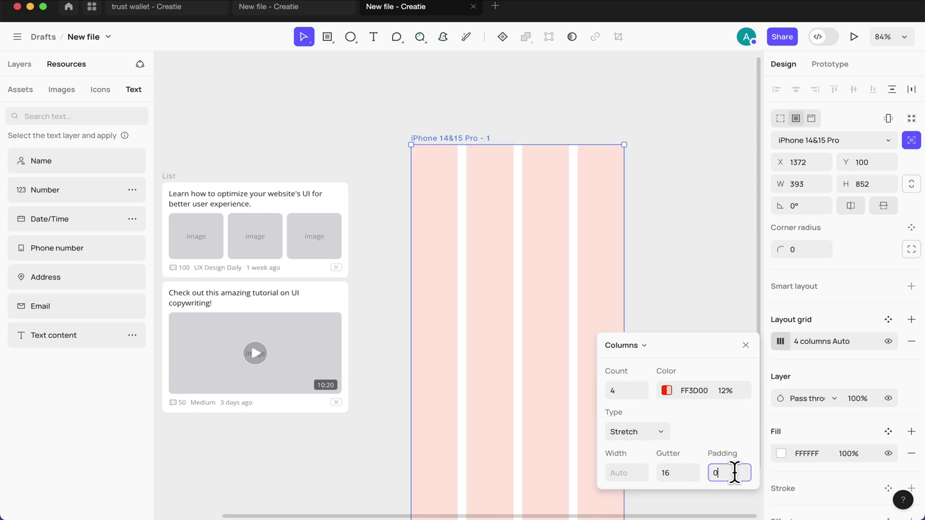
text(16)
key(Return)
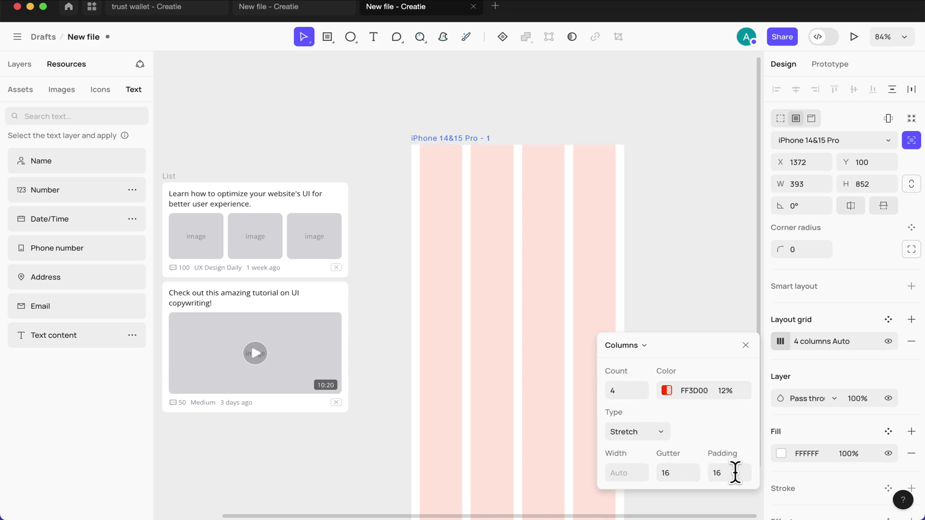
click(754, 348)
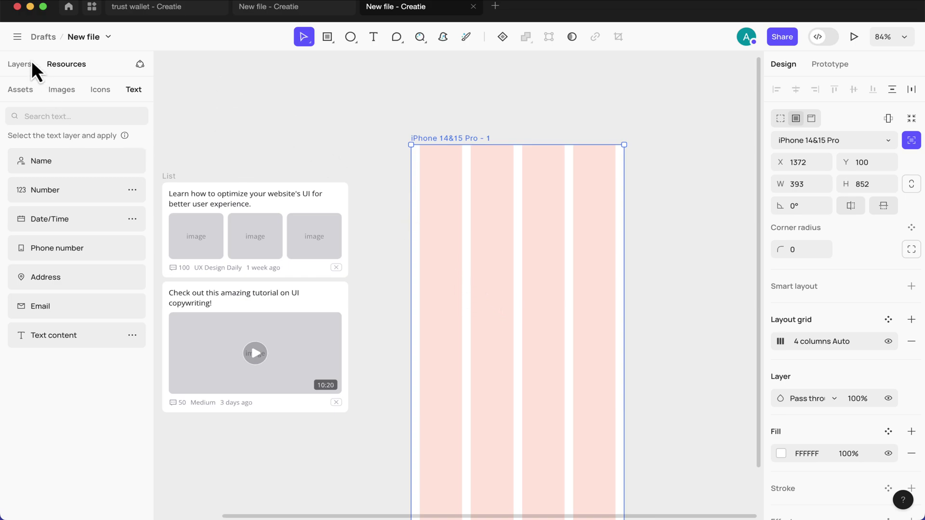
Turn on canvas rulers from the main menu
click(18, 40)
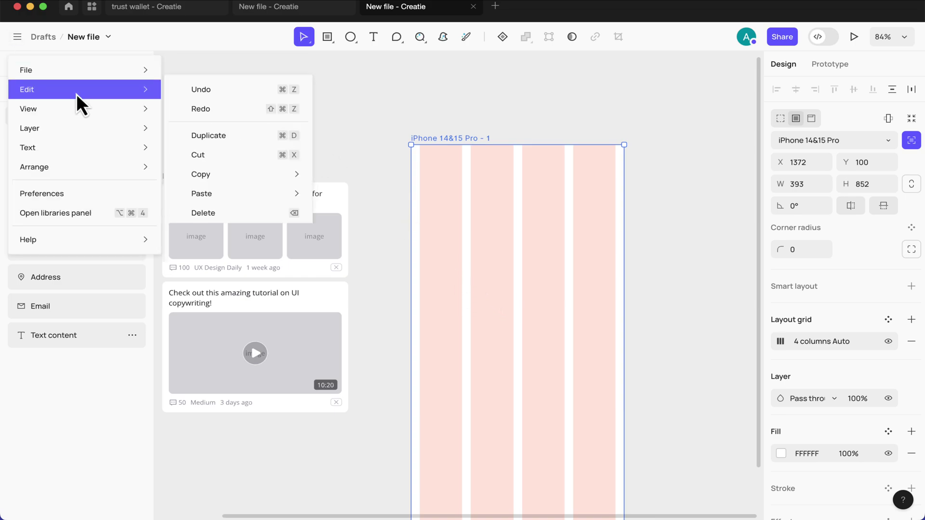
mouse_move(82, 111)
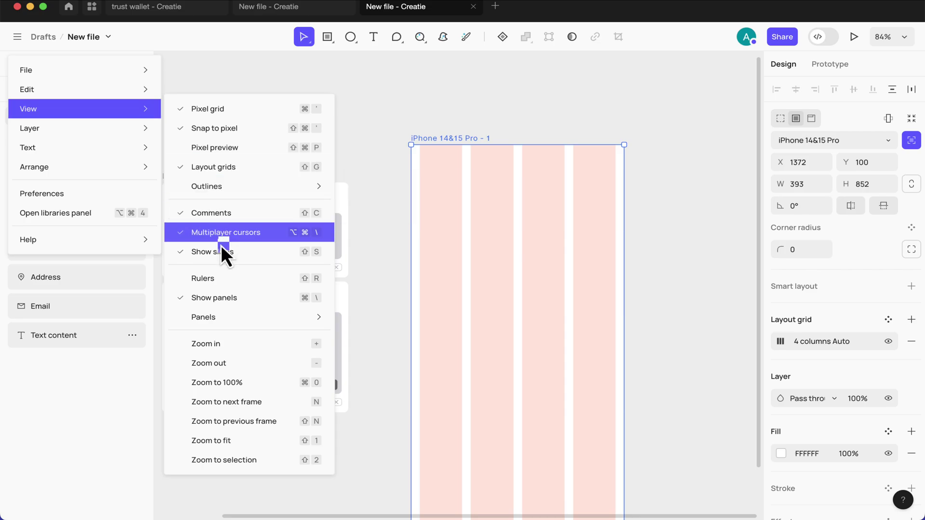
click(224, 278)
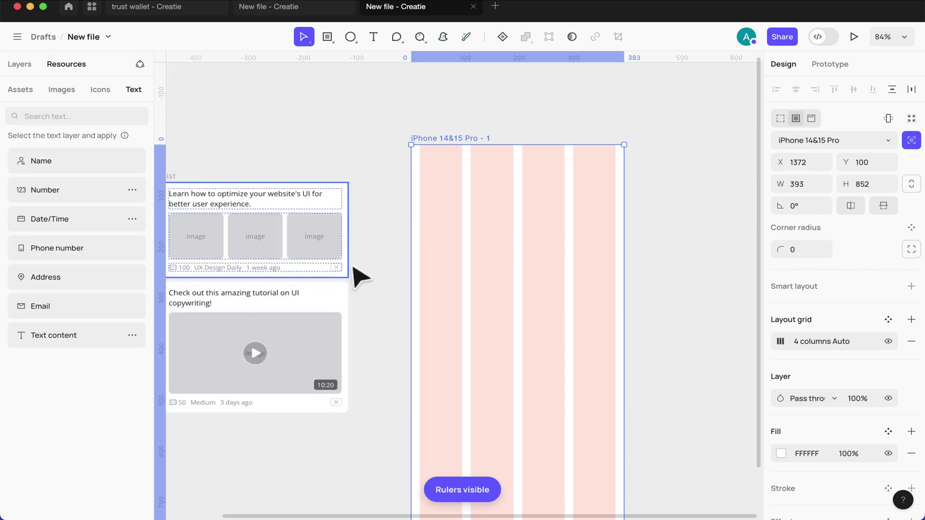
scroll(454, 266, up, 5)
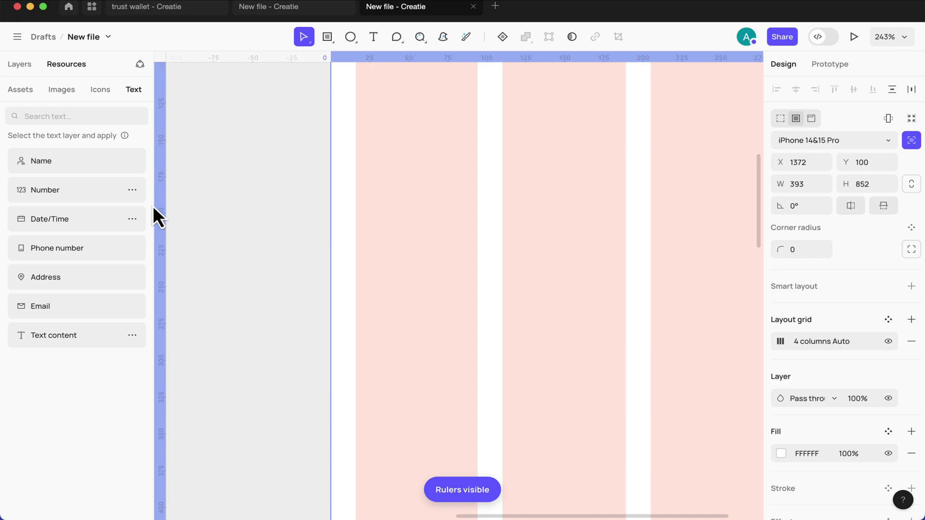
Drag vertical guides to x=16 and x=377 inside the iPhone frame
drag(161, 209, 369, 244)
scroll(354, 239, up, 5)
scroll(354, 240, up, 4)
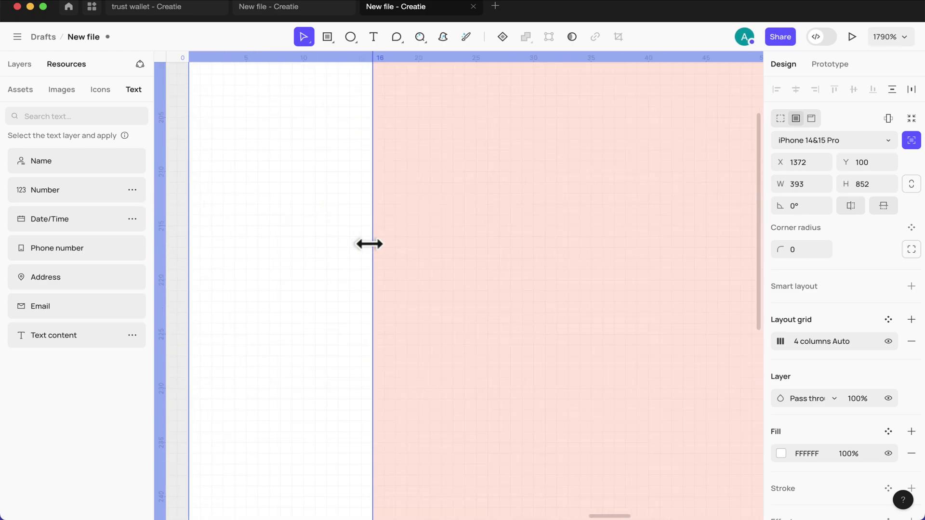
scroll(370, 245, down, 10)
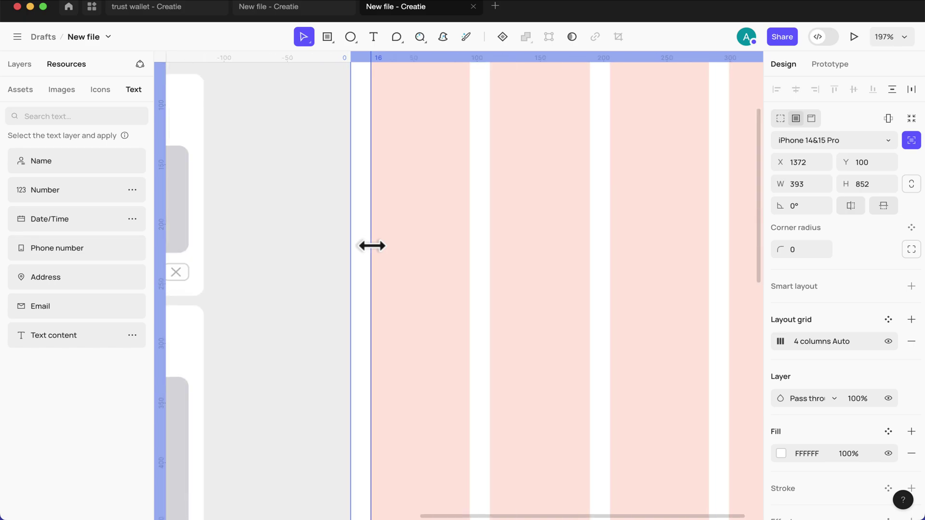
drag(373, 246, 531, 279)
scroll(531, 279, right, 10)
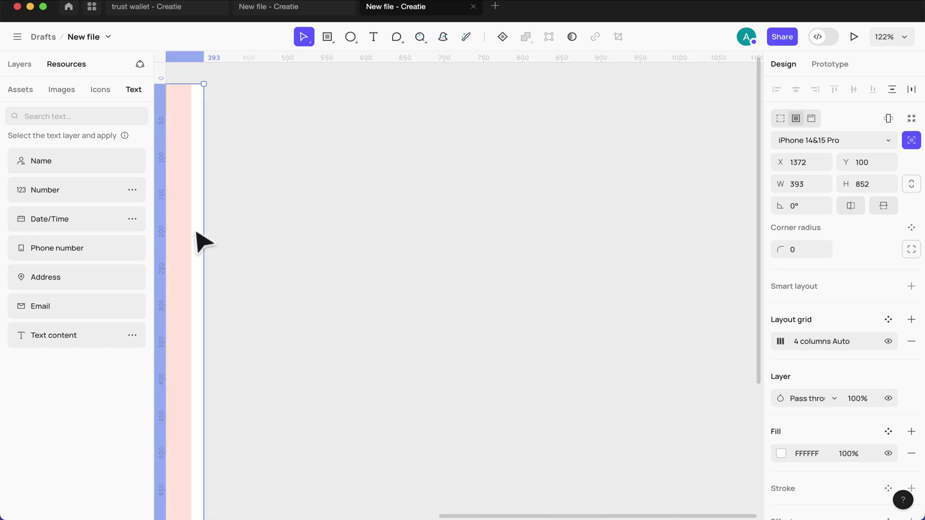
scroll(250, 256, left, 13)
scroll(202, 254, right, 3)
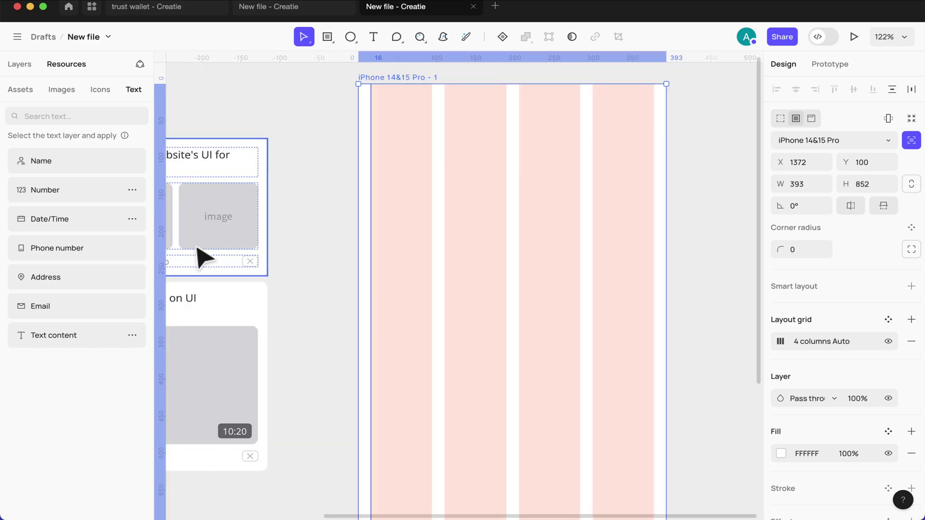
drag(158, 246, 679, 316)
scroll(646, 308, up, 10)
Hide the frame's 4-column layout grid
scroll(678, 320, down, 15)
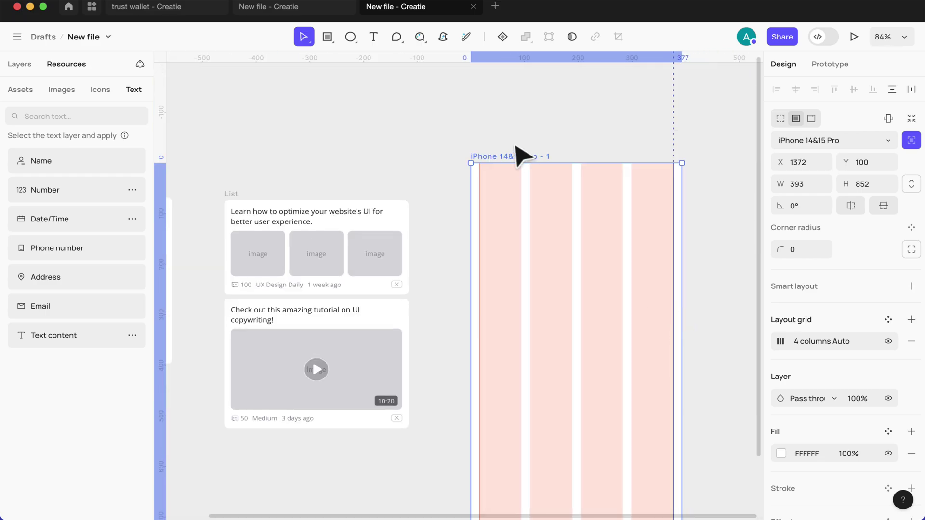
scroll(802, 346, down, 1)
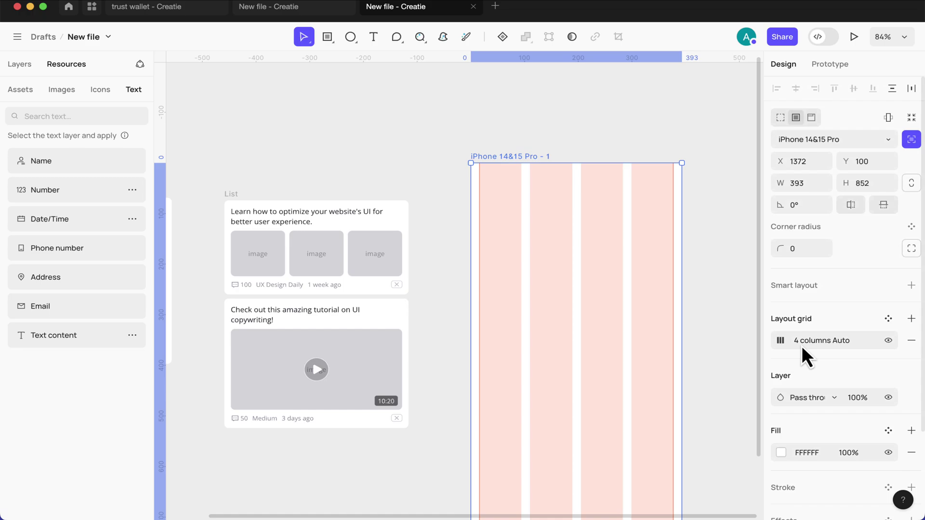
scroll(802, 345, down, 2)
click(888, 312)
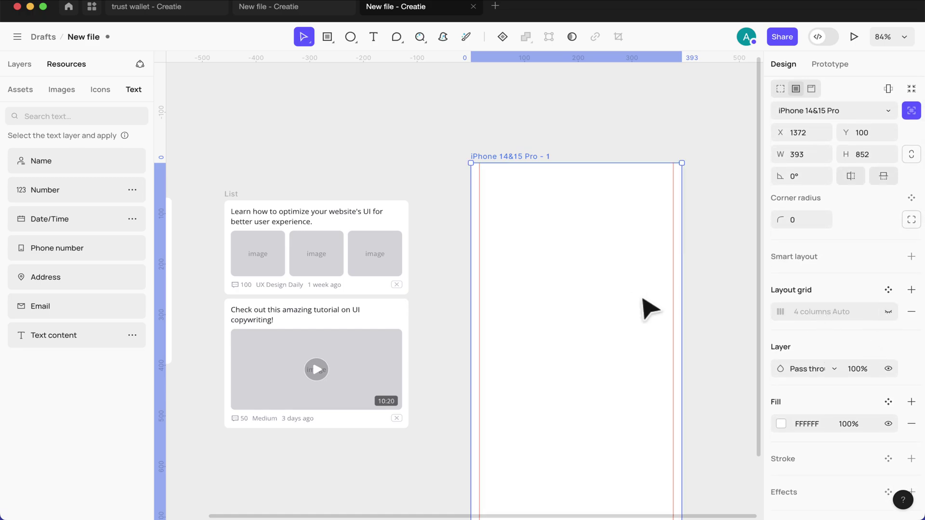
scroll(642, 303, right, 3)
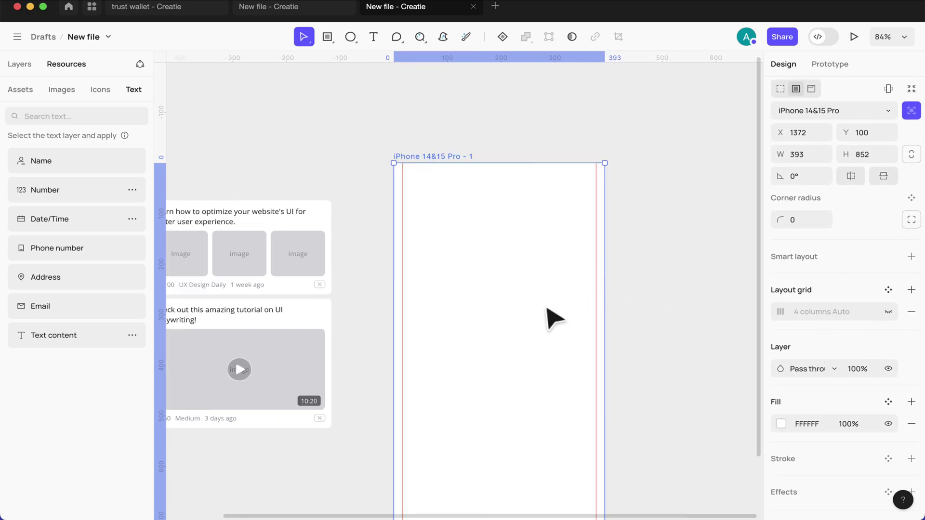
Move the course List into the iPhone frame and widen it to 361 starting at X 16
scroll(308, 251, left, 3)
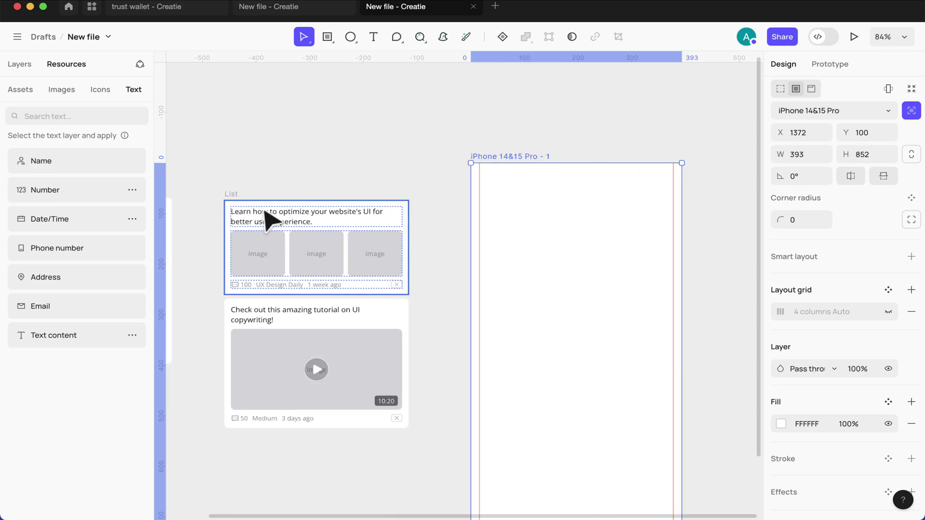
click(230, 195)
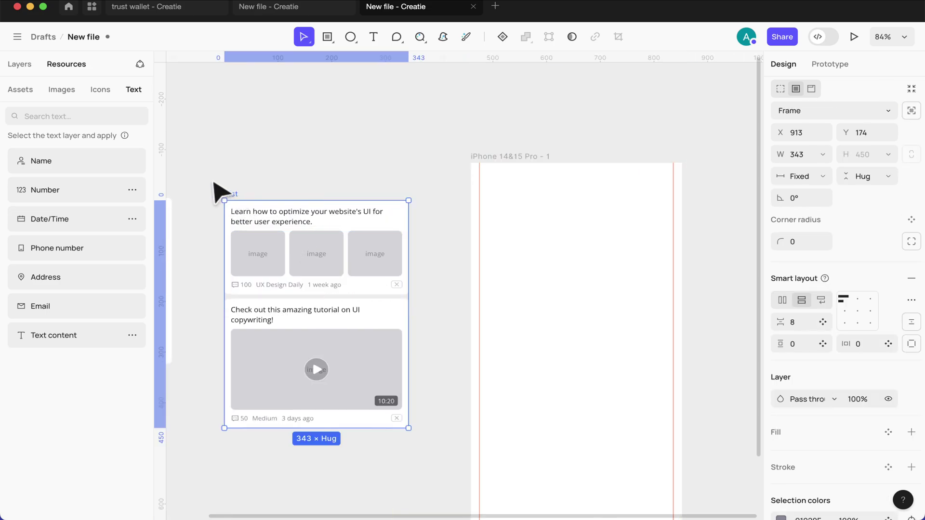
drag(290, 272, 551, 312)
scroll(576, 318, up, 5)
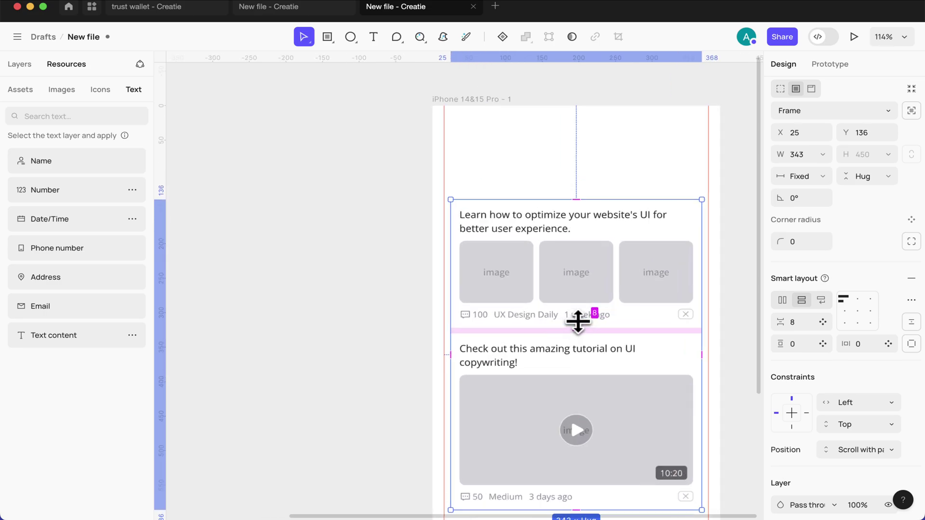
scroll(583, 330, right, 3)
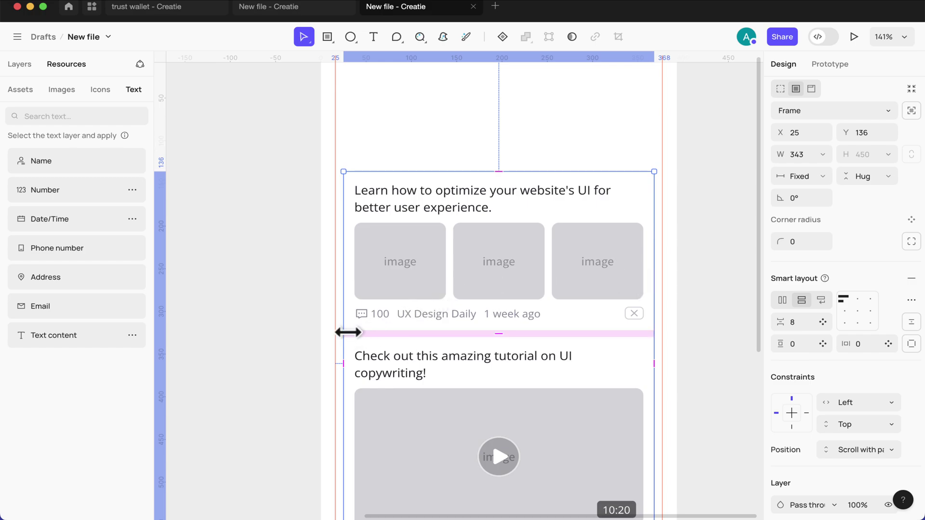
drag(348, 333, 335, 336)
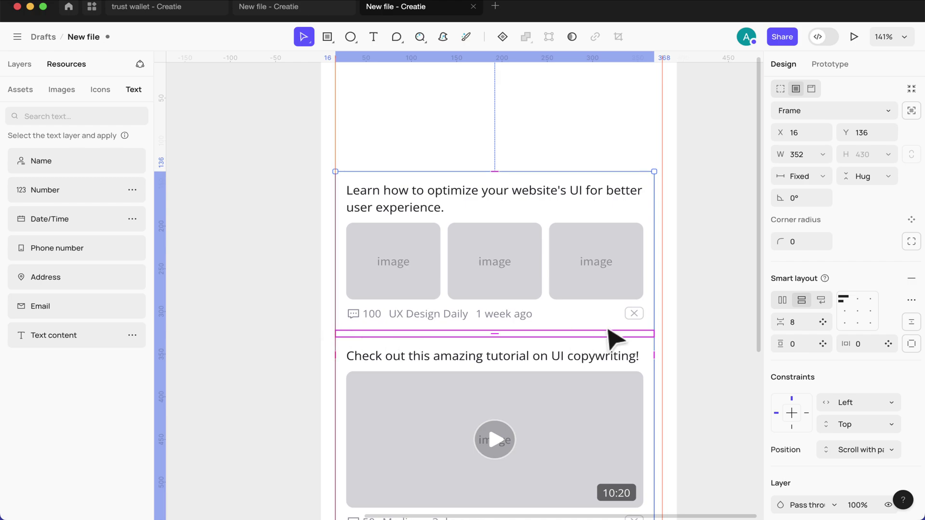
drag(656, 332, 663, 333)
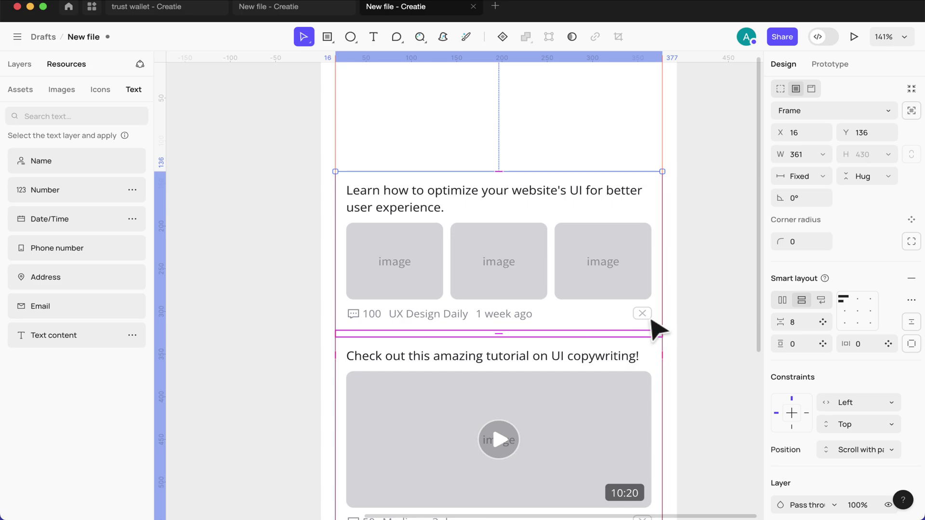
scroll(583, 248, down, 5)
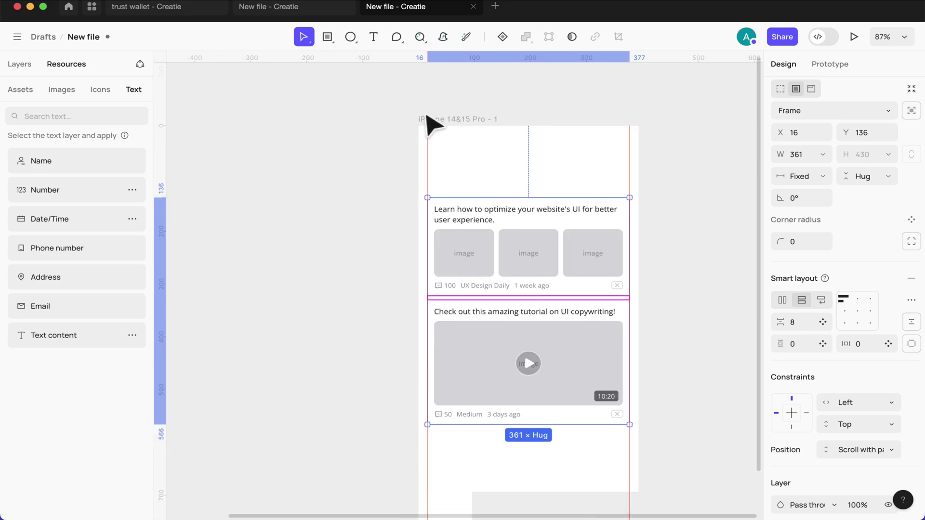
Set the iPhone 14&15 Pro frame's background fill to FAFAFA
click(439, 126)
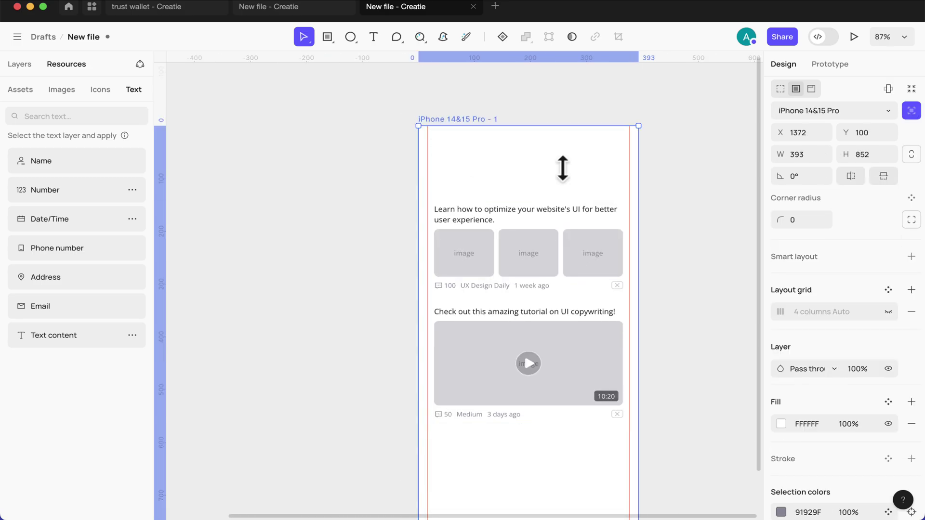
click(800, 424)
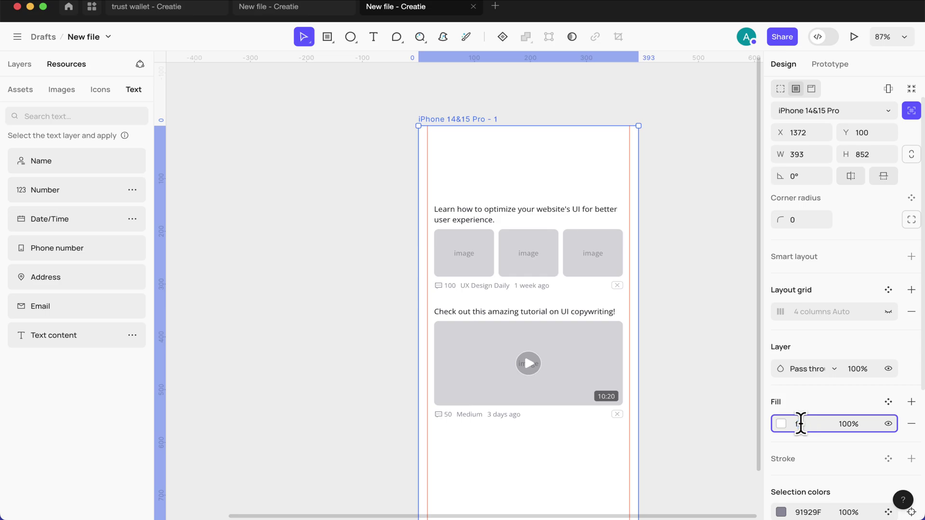
text(fafafa)
key(Return)
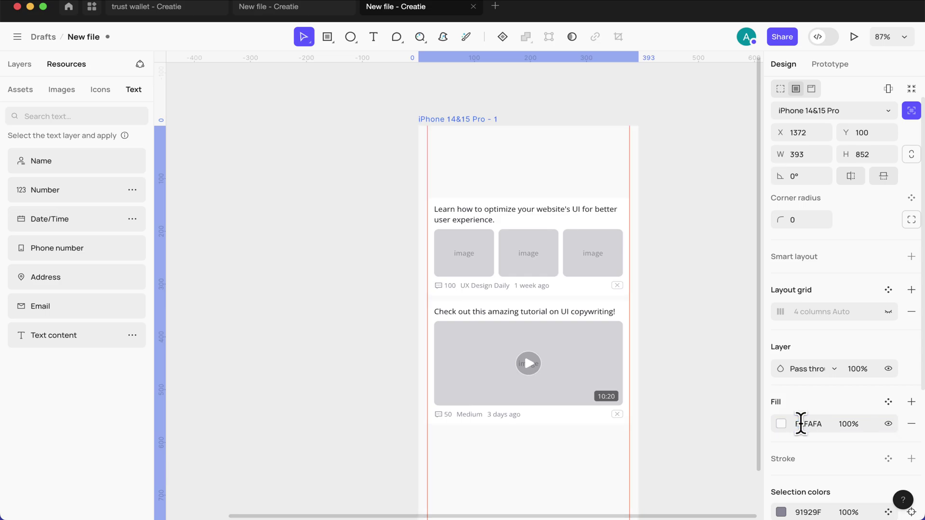
scroll(561, 368, up, 3)
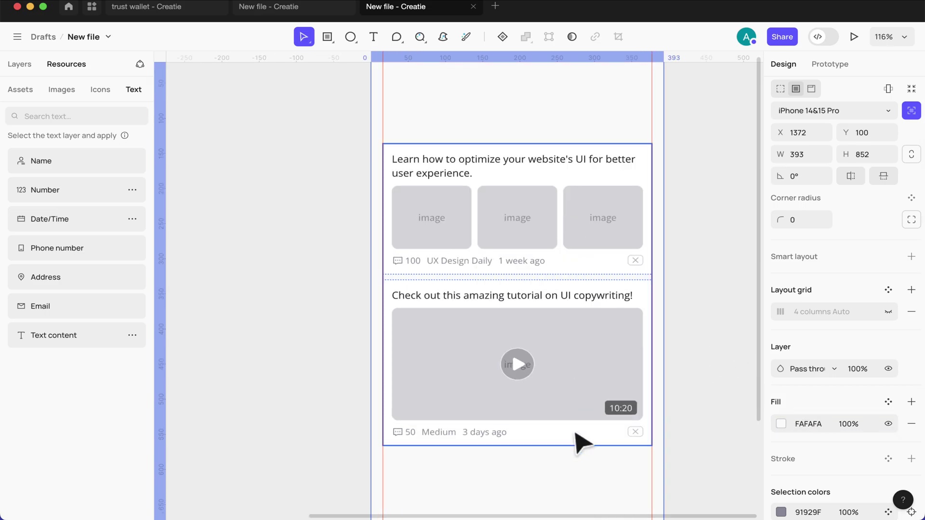
click(576, 433)
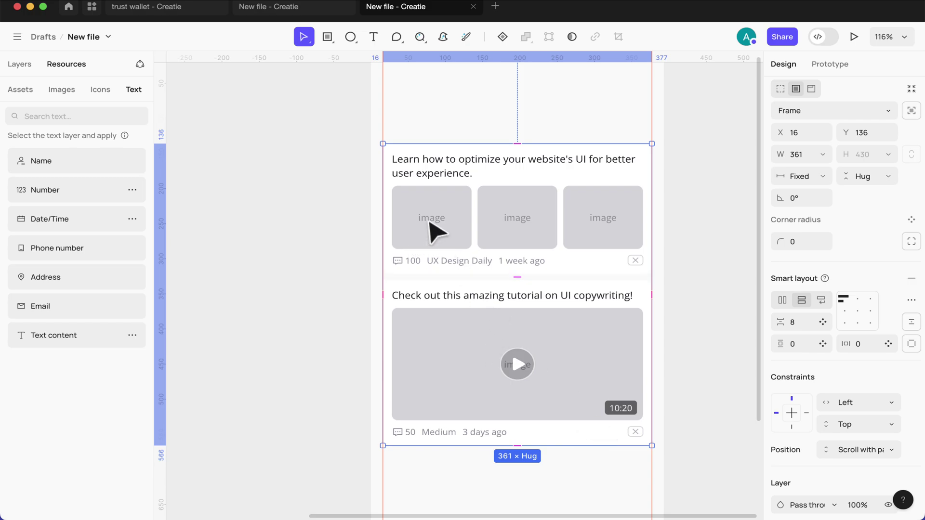
Search stock images for 'co' and fill the placeholders with laptop, desk and team-meeting photos
click(62, 90)
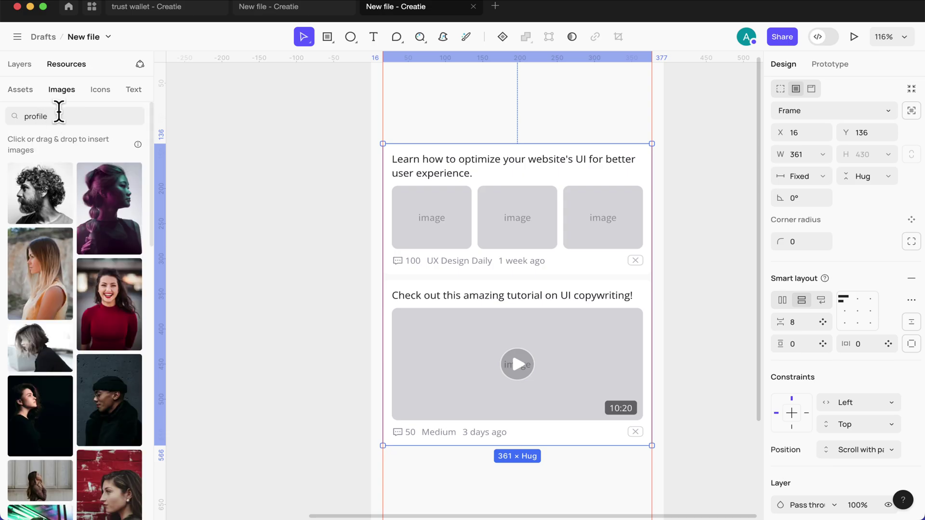
double_click(58, 112)
text(course)
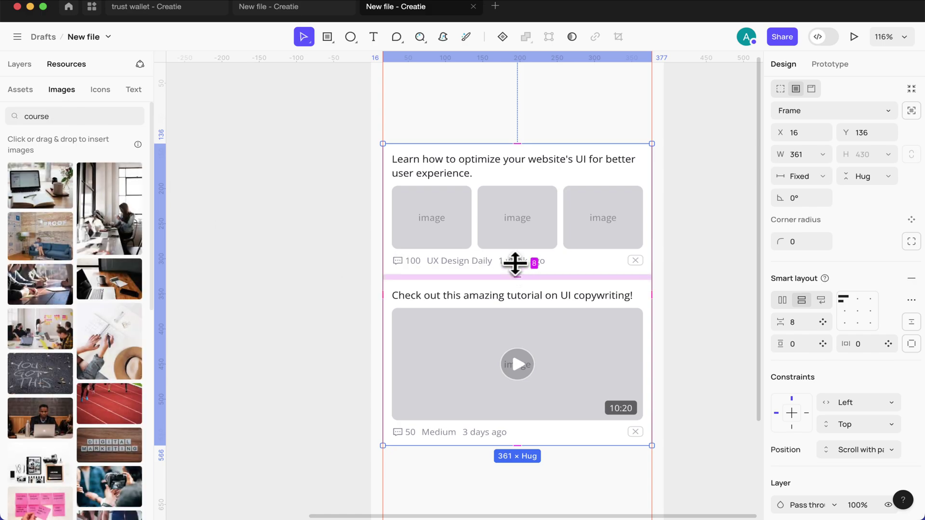
click(447, 241)
click(448, 241)
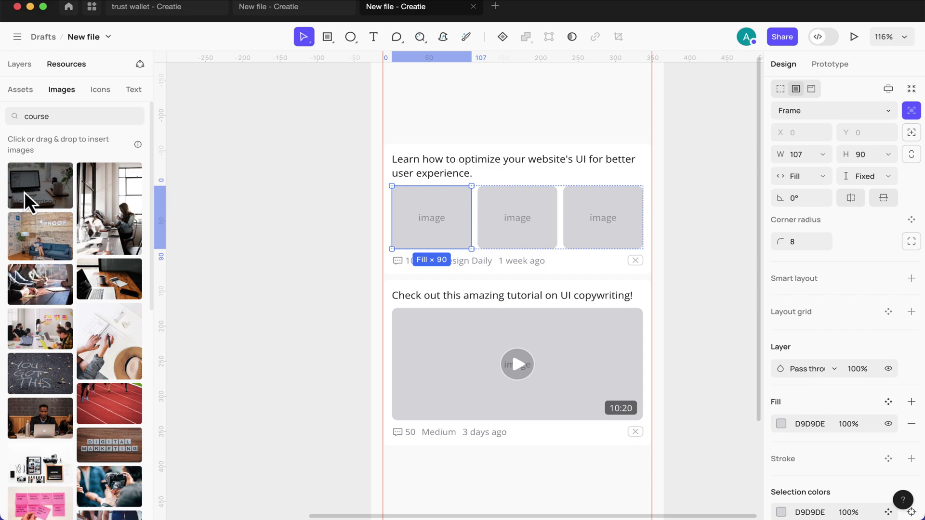
click(66, 198)
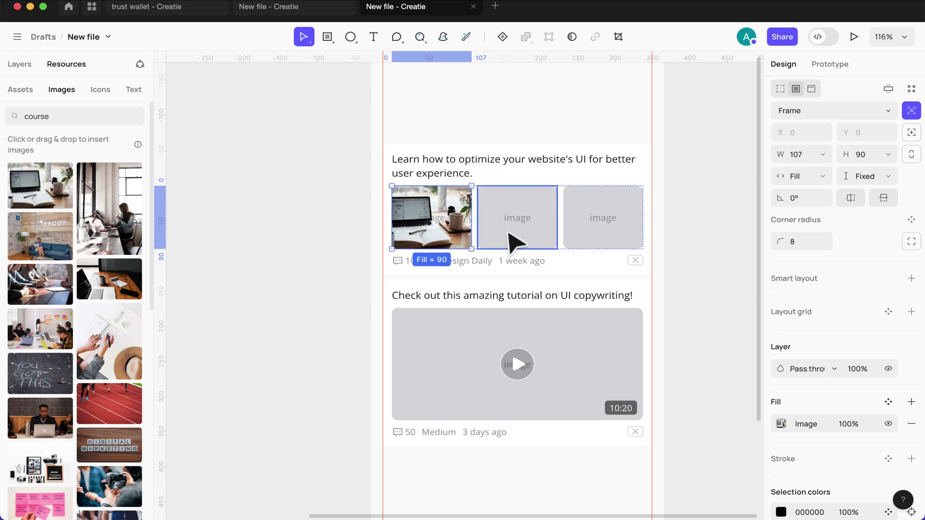
click(516, 244)
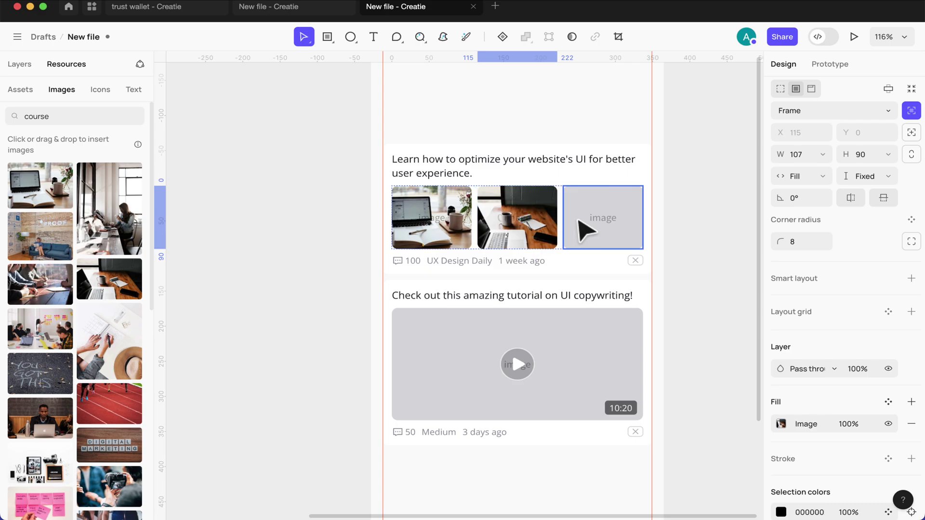
click(580, 223)
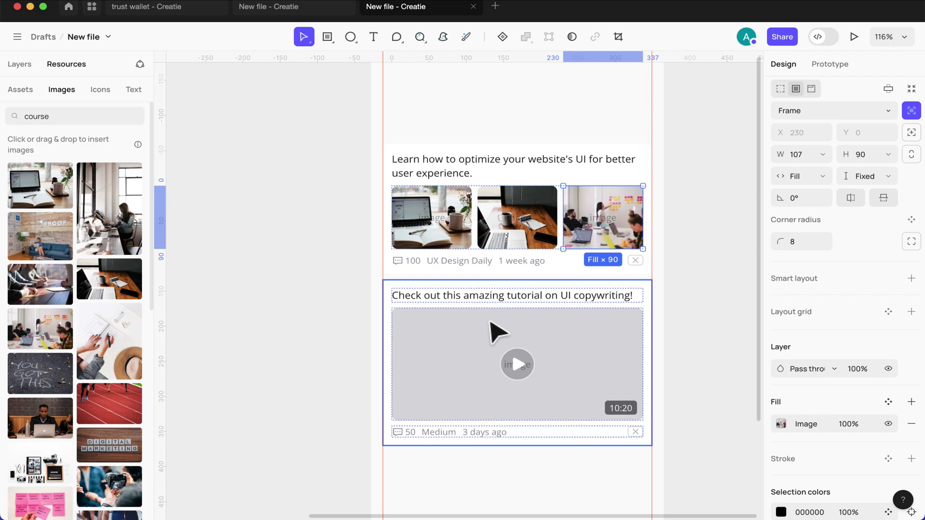
click(451, 360)
click(451, 361)
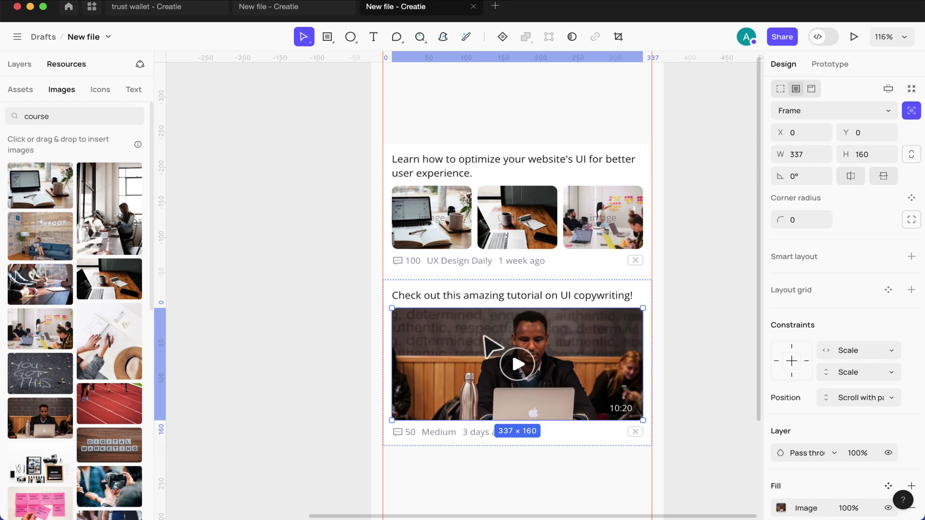
click(340, 379)
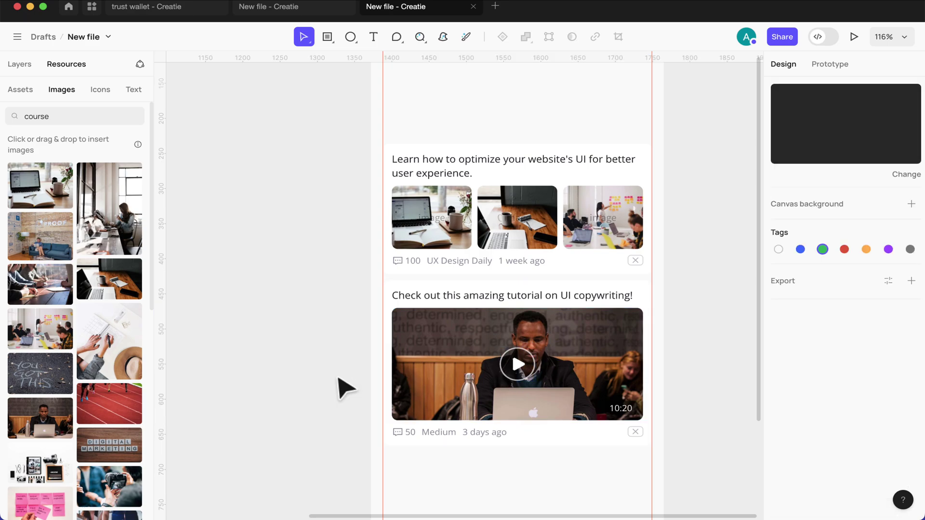
Select the iPhone 14&15 Pro frame and undo an accidental resize, keeping it 393 × 852
scroll(339, 379, down, 3)
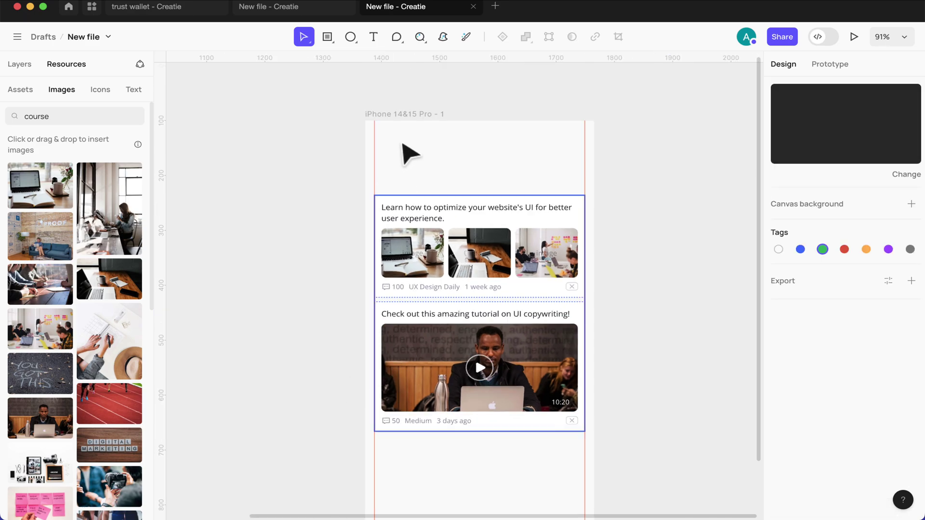
click(403, 121)
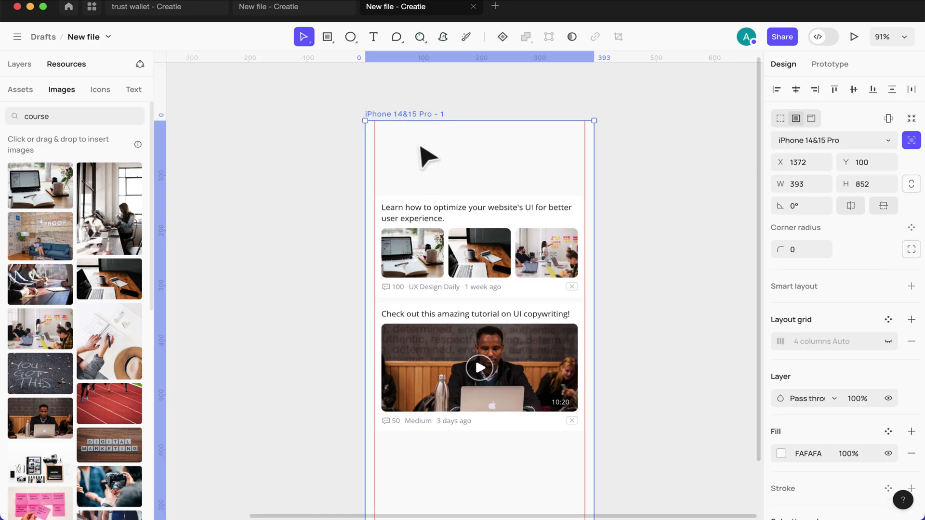
scroll(434, 154, left, 3)
scroll(463, 174, left, 3)
scroll(516, 233, down, 3)
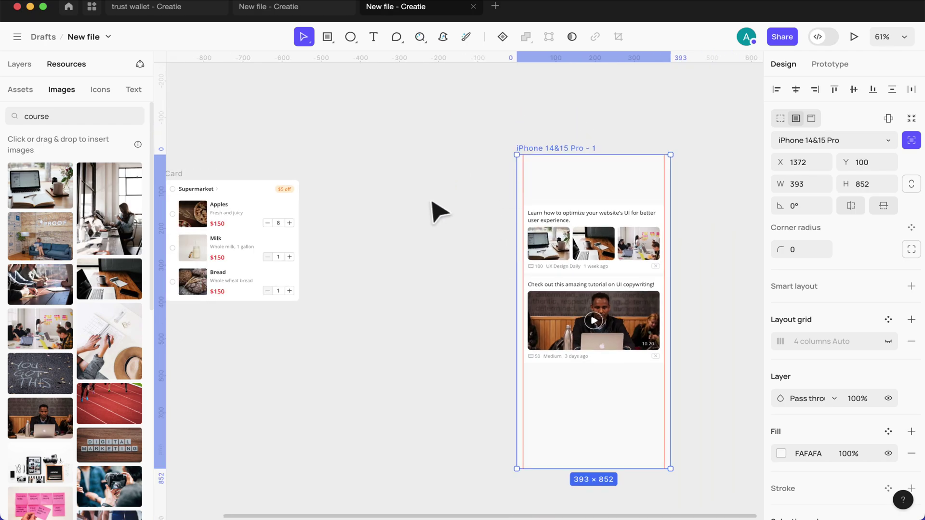
scroll(436, 229, down, 2)
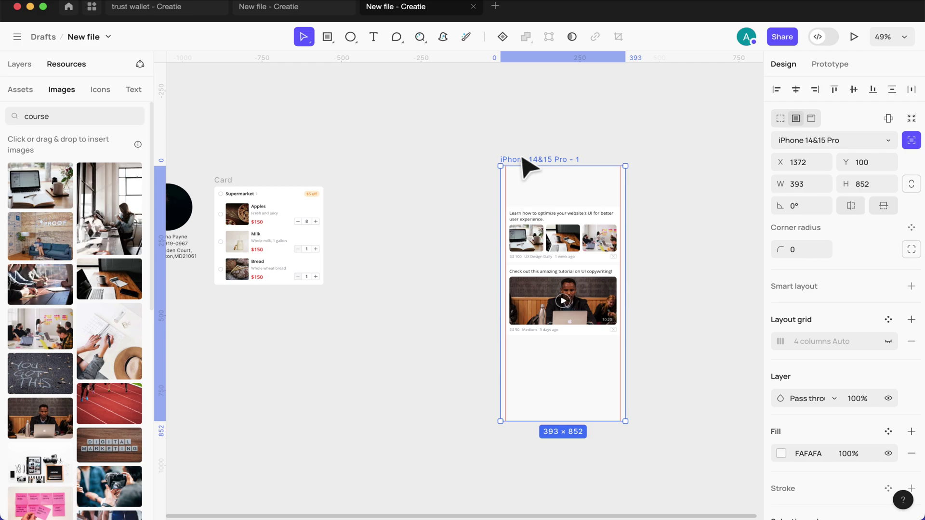
drag(526, 165, 393, 187)
key(ctrl+z)
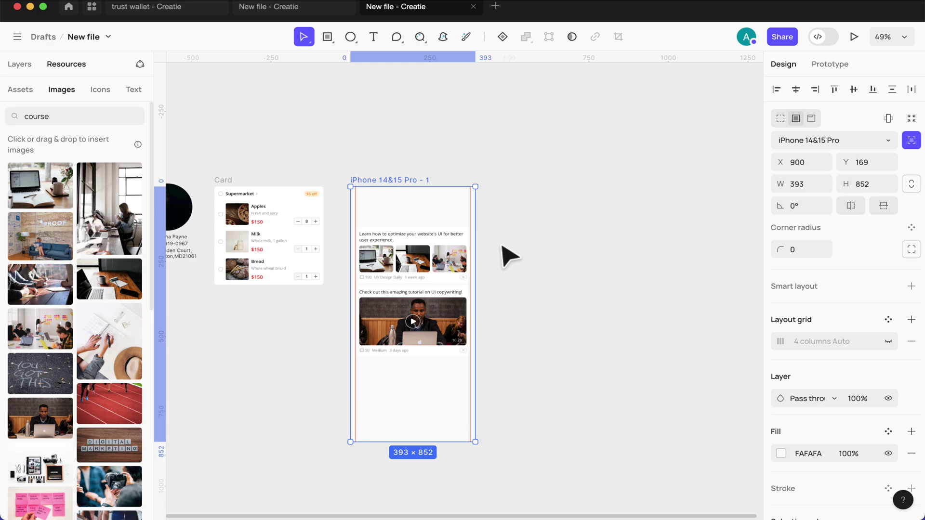
Run Audit > Style guide with brand colours, re-extract the frame's values, and generate
click(424, 42)
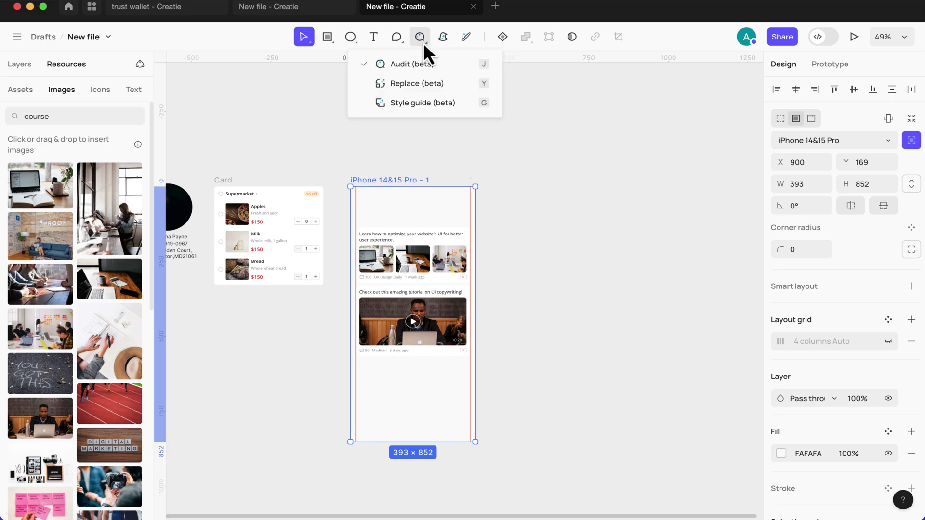
click(423, 42)
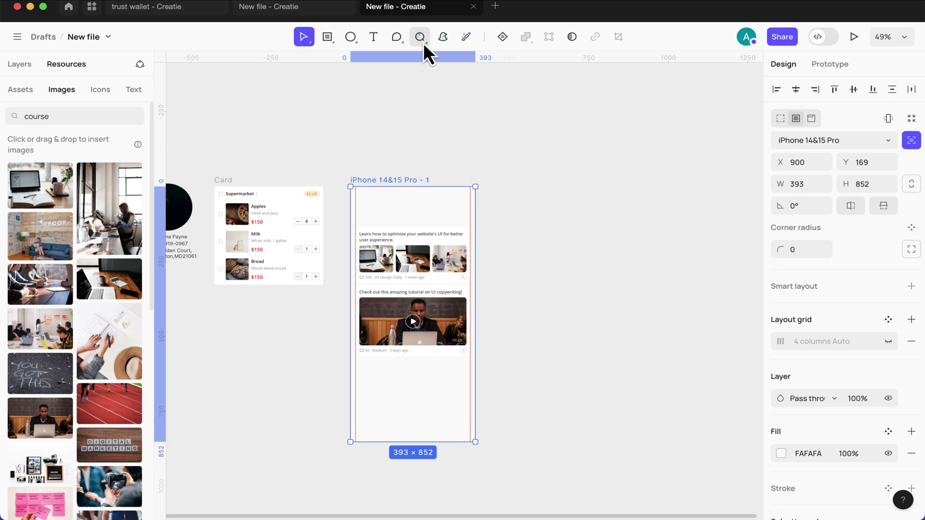
click(423, 43)
click(419, 105)
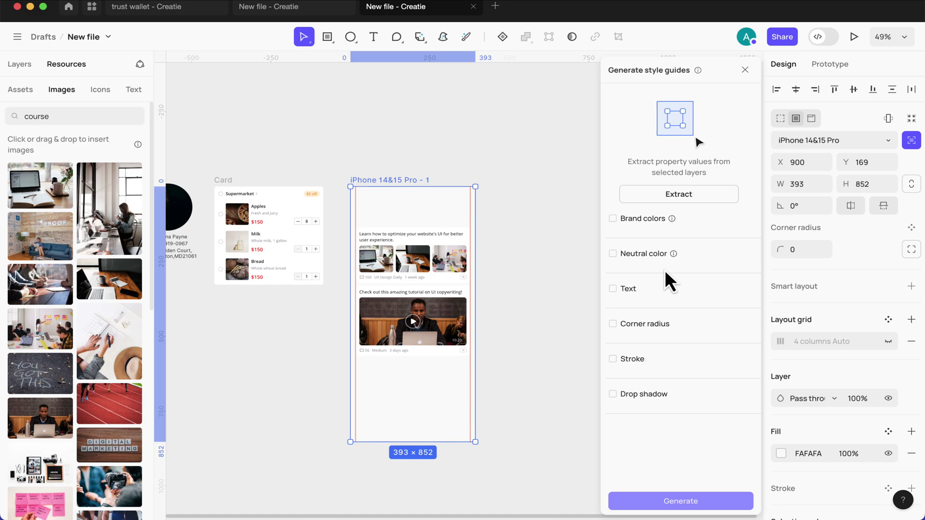
click(613, 218)
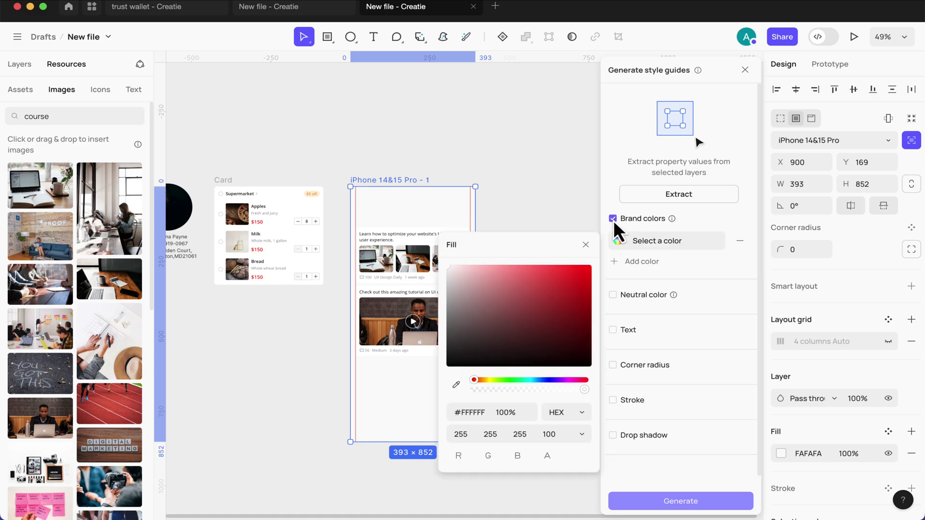
click(681, 196)
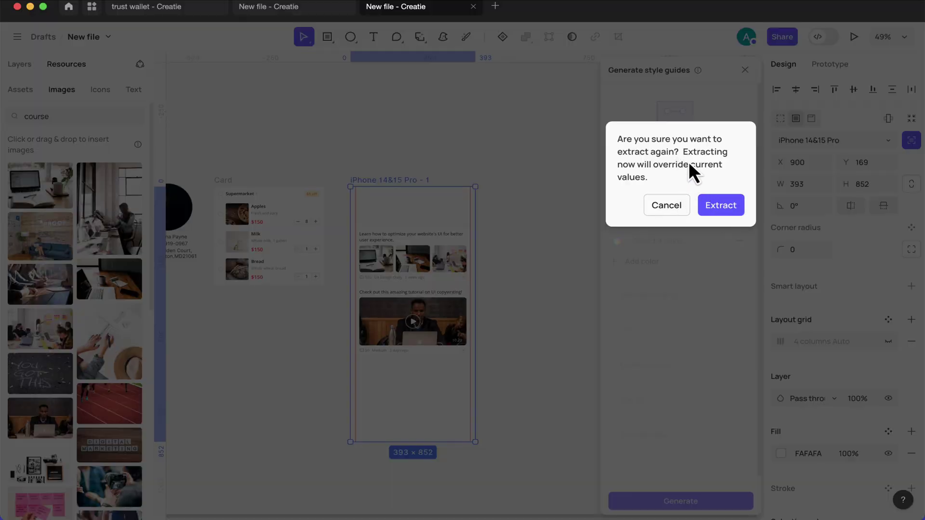
click(722, 207)
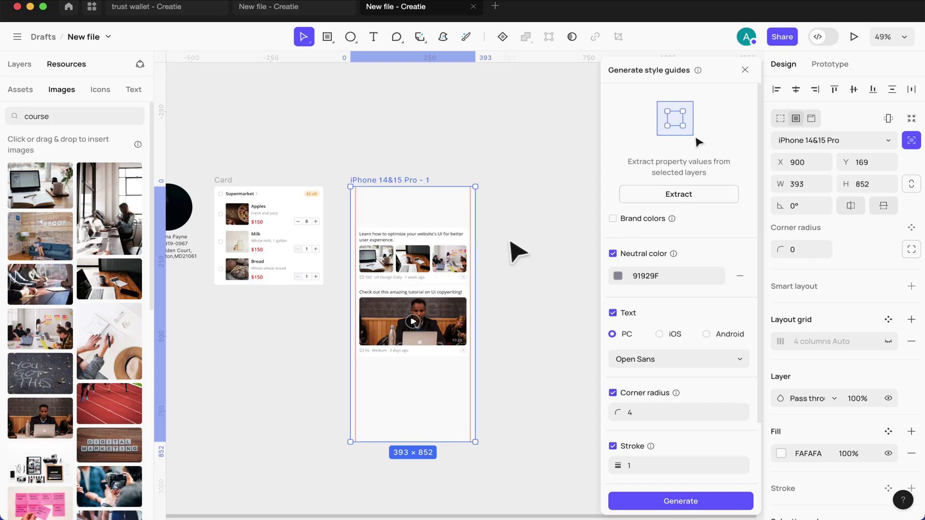
click(680, 504)
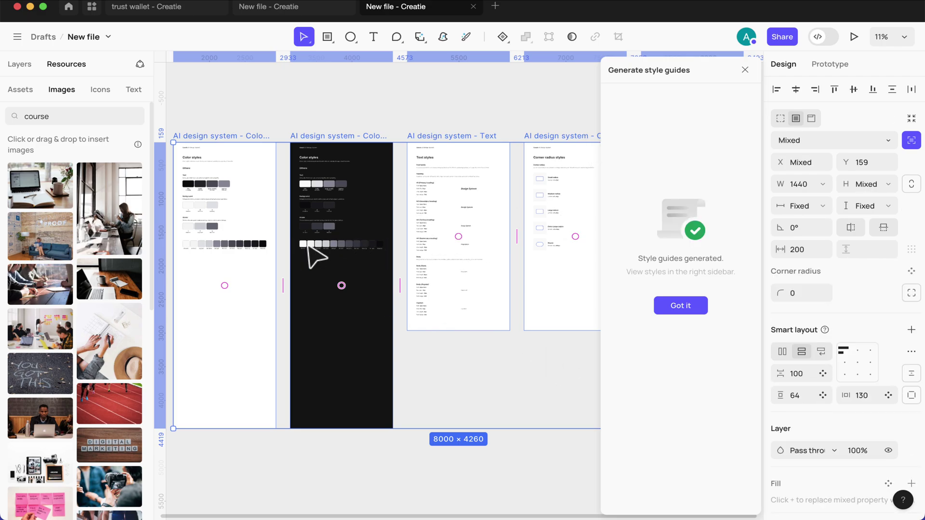
click(745, 70)
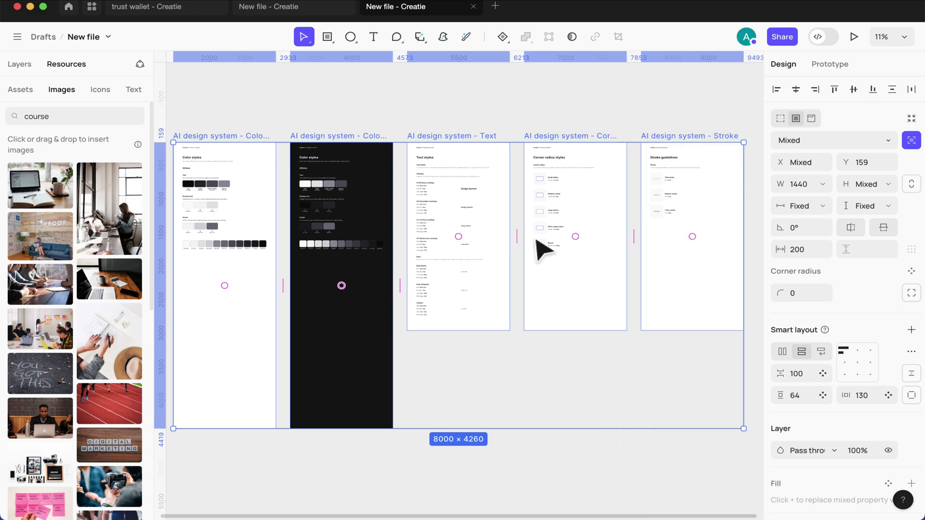
scroll(541, 248, down, 3)
drag(313, 165, 451, 187)
scroll(422, 236, up, 5)
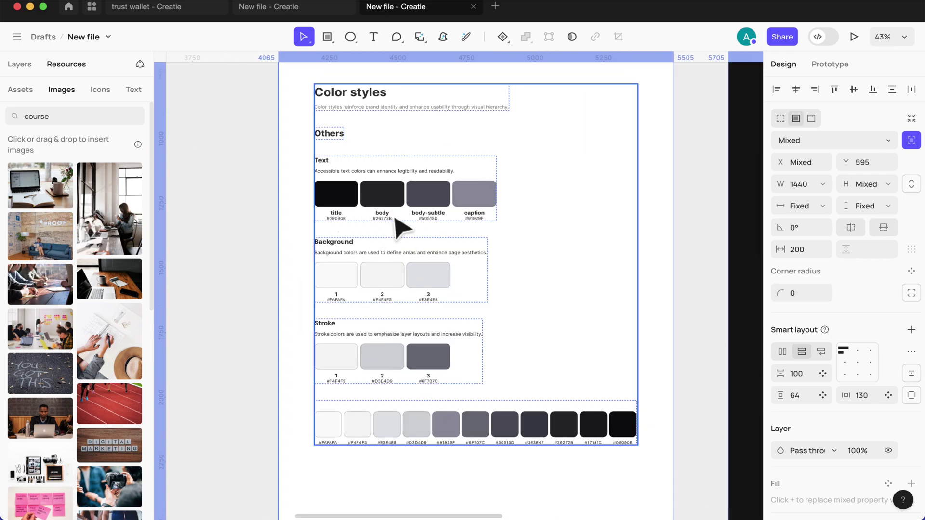
scroll(402, 229, right, 10)
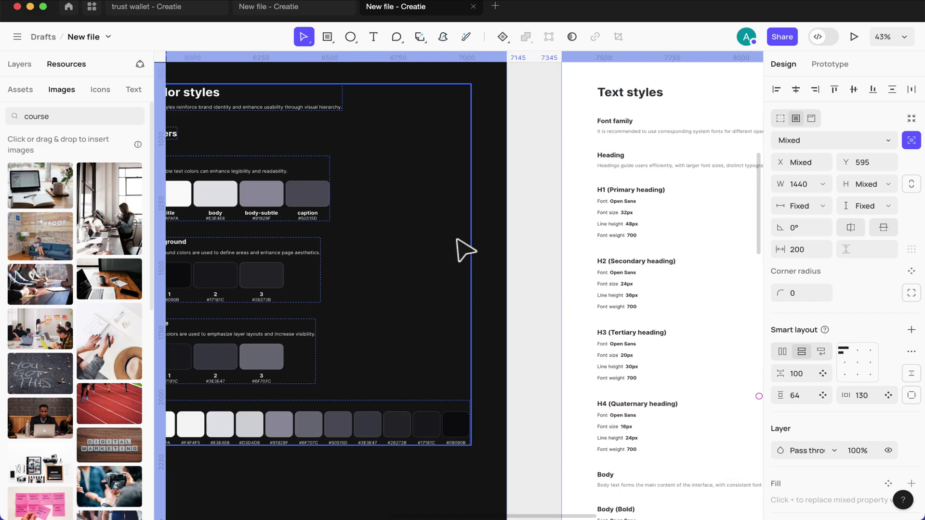
scroll(465, 250, left, 3)
scroll(321, 205, up, 5)
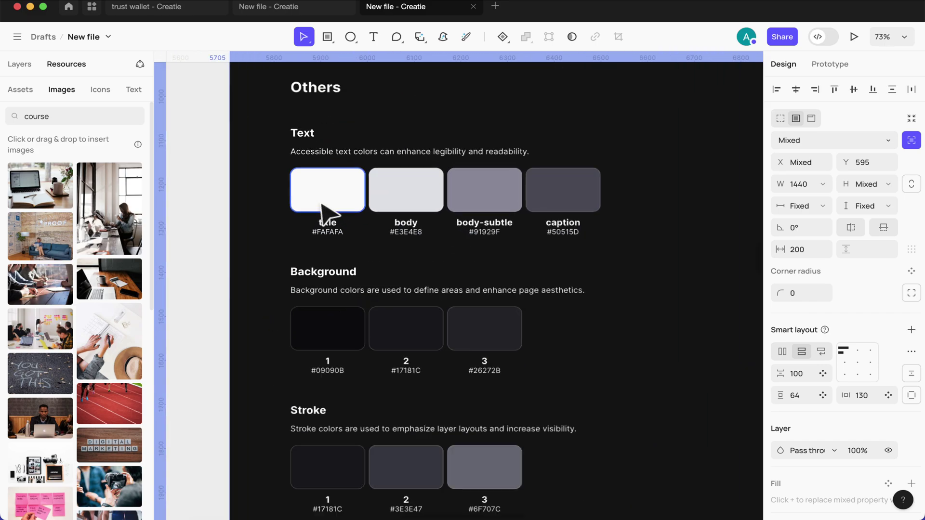
scroll(322, 206, up, 4)
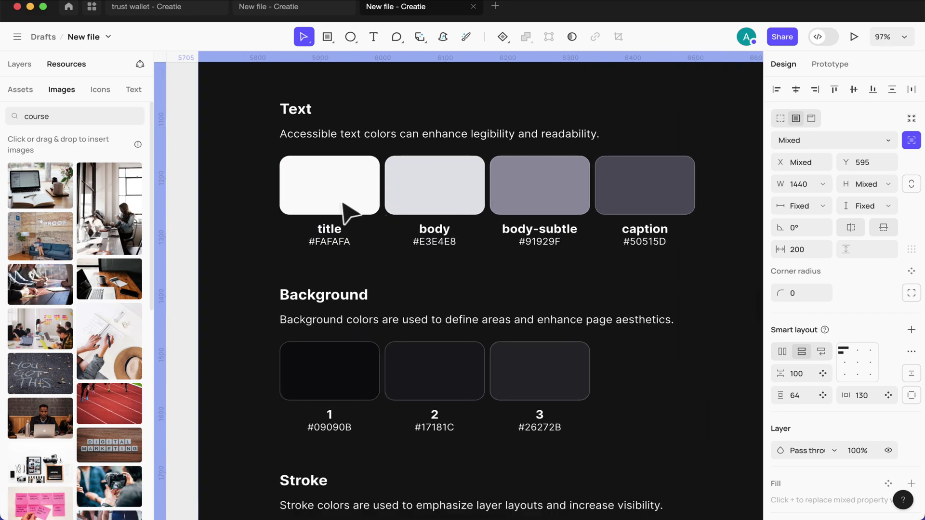
click(346, 212)
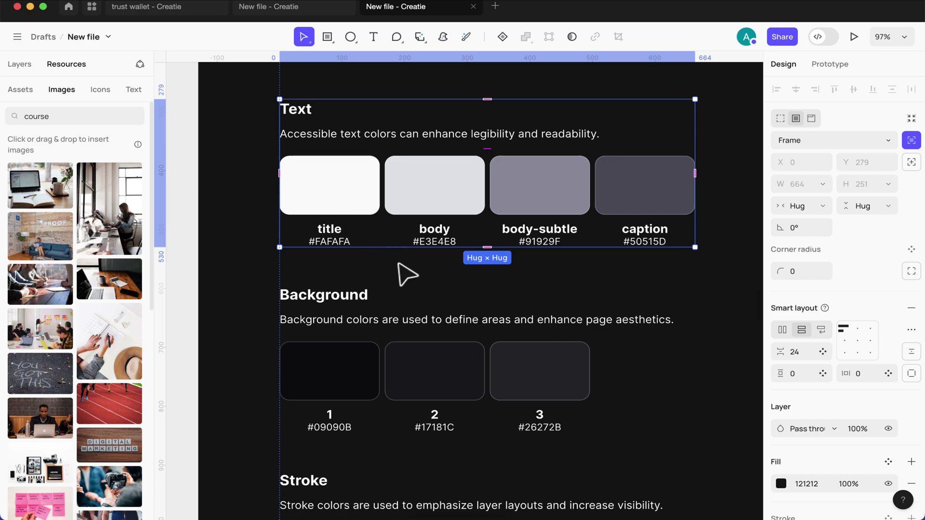
scroll(403, 269, down, 5)
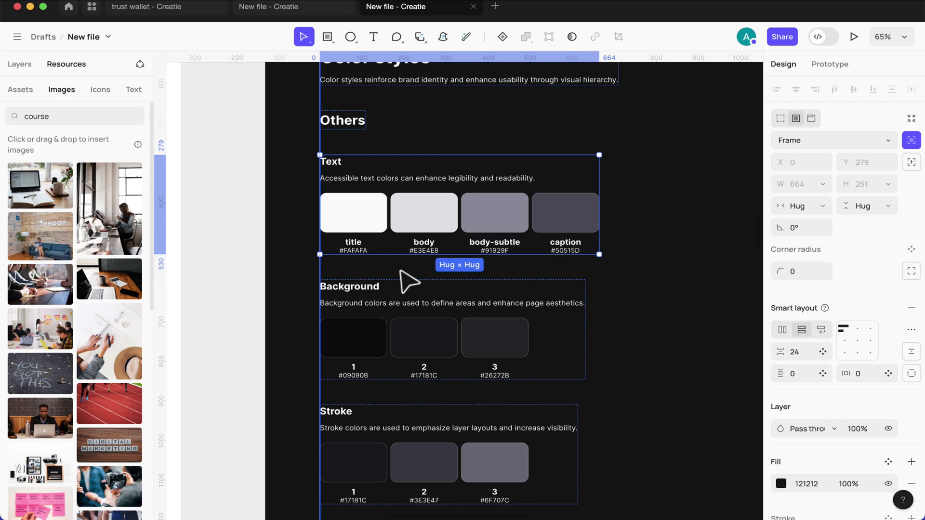
scroll(402, 274, down, 3)
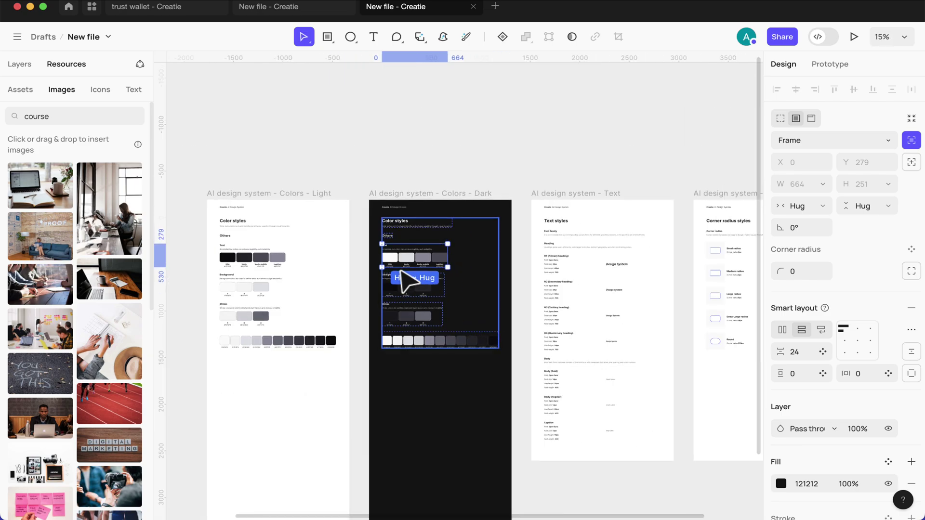
click(407, 164)
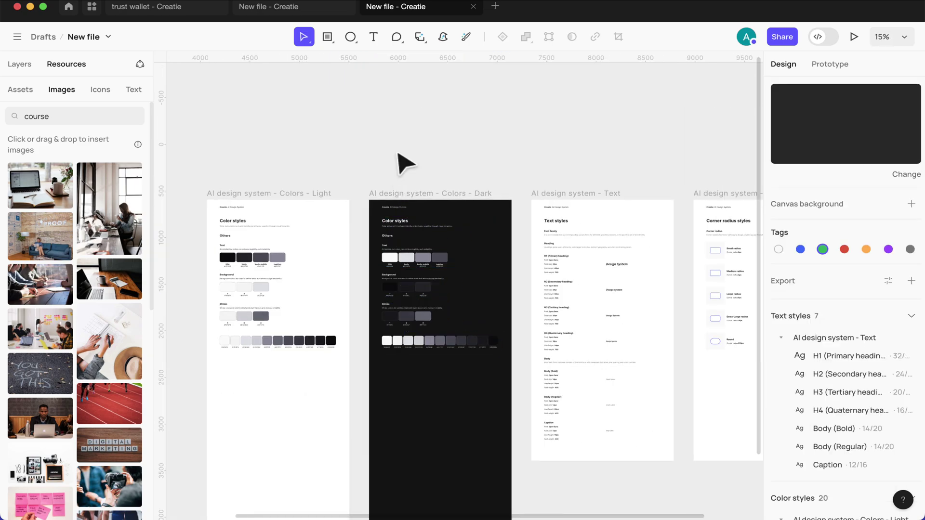
Switch to the trust wallet file and navigate to Frame 31
click(160, 8)
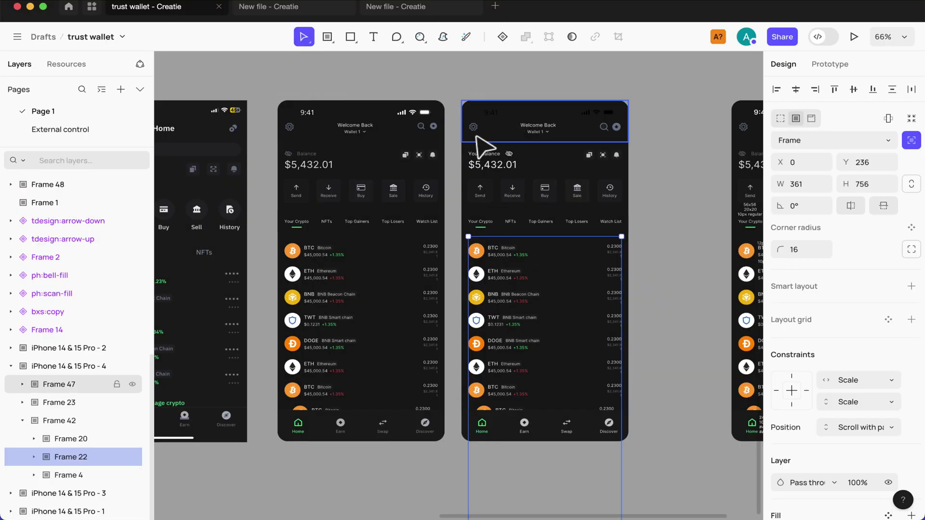
scroll(479, 145, up, 1)
scroll(371, 326, down, 10)
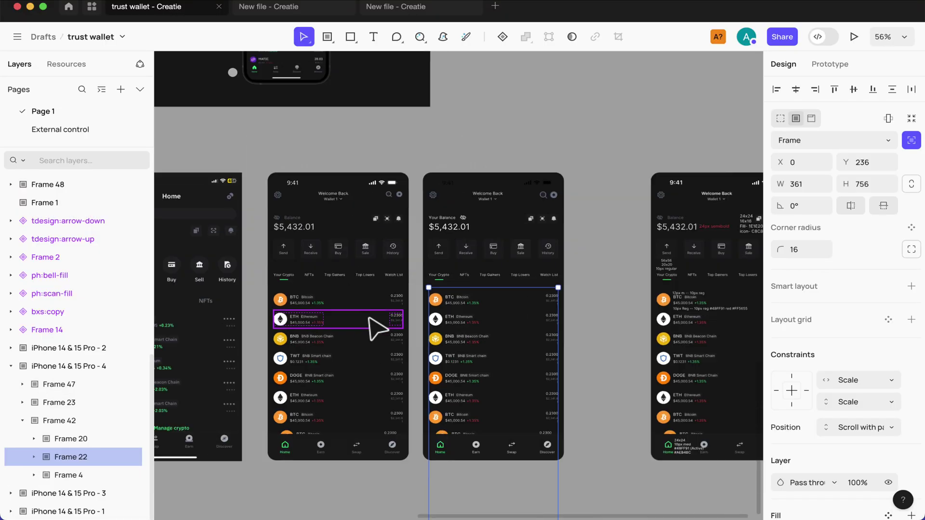
scroll(407, 353, left, 8)
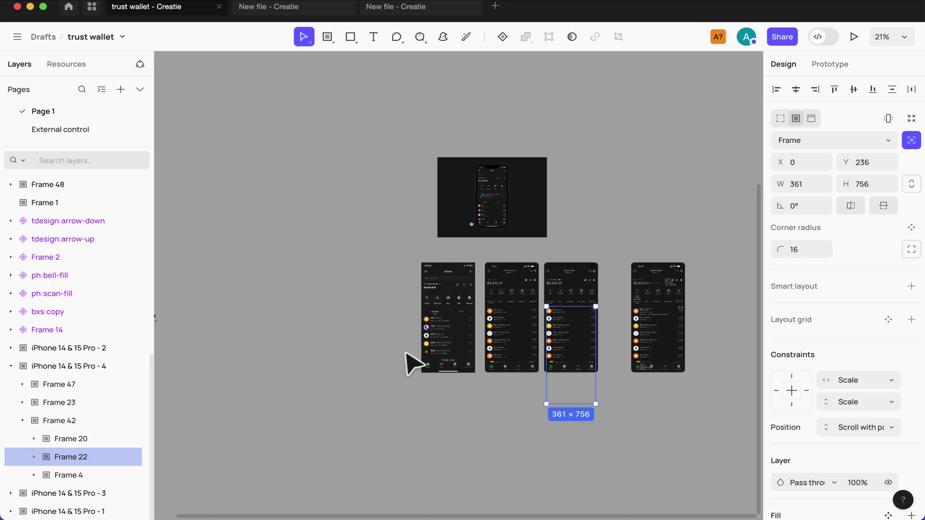
scroll(302, 277, up, 8)
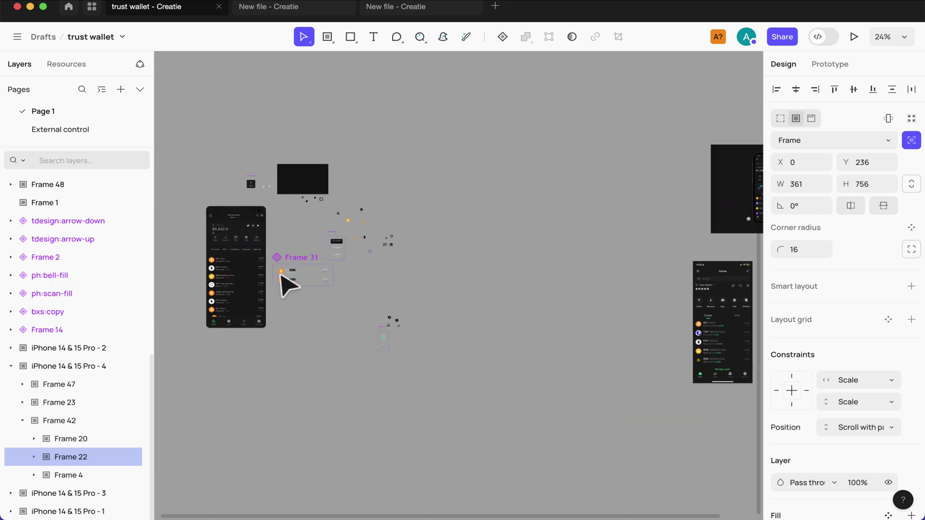
scroll(338, 289, left, 4)
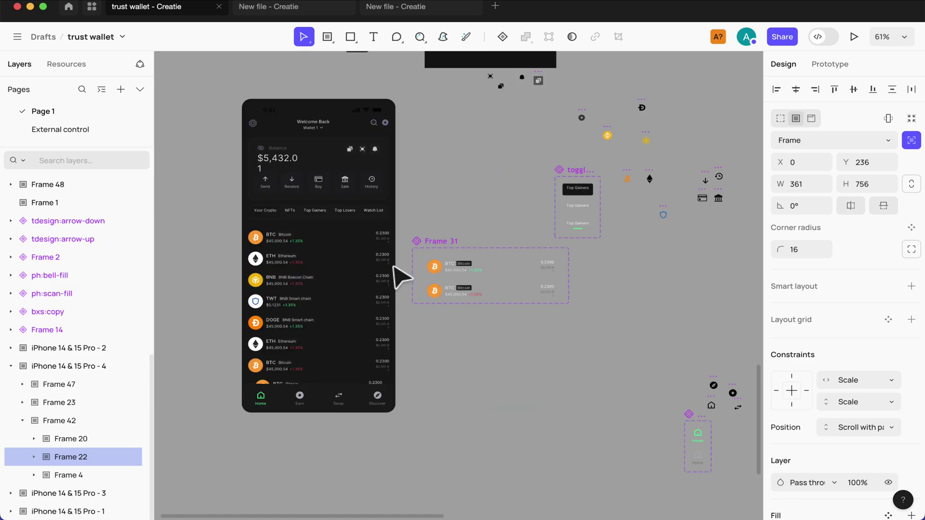
scroll(424, 280, up, 5)
Change the green Gain BTC row variant's State to Loss
click(497, 281)
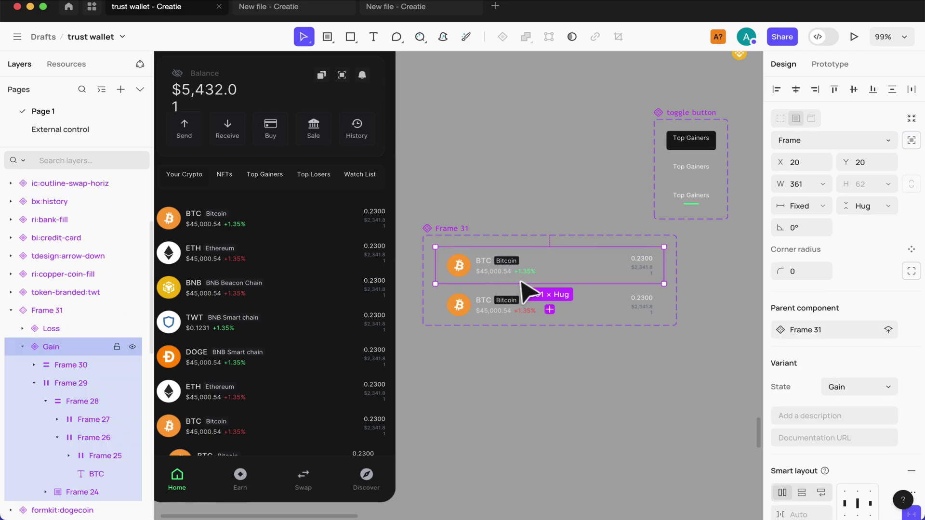
scroll(892, 345, down, 7)
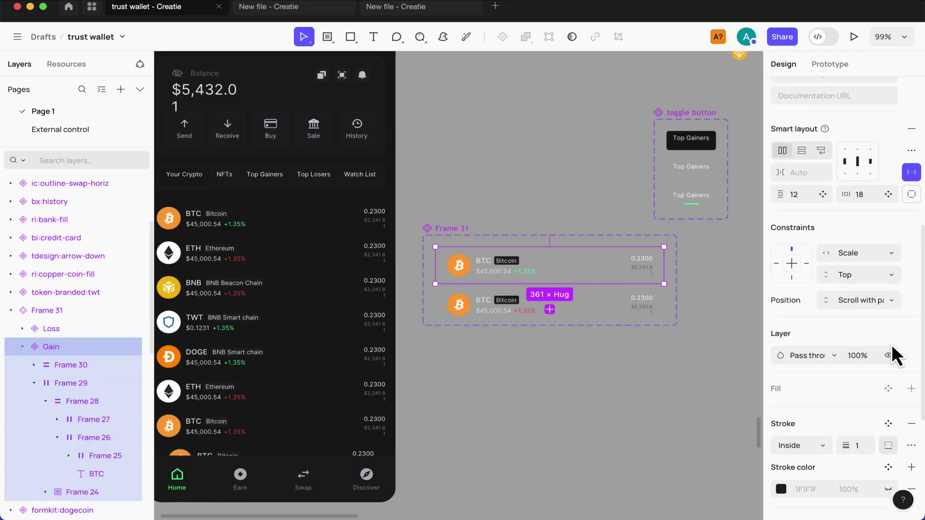
scroll(891, 345, up, 5)
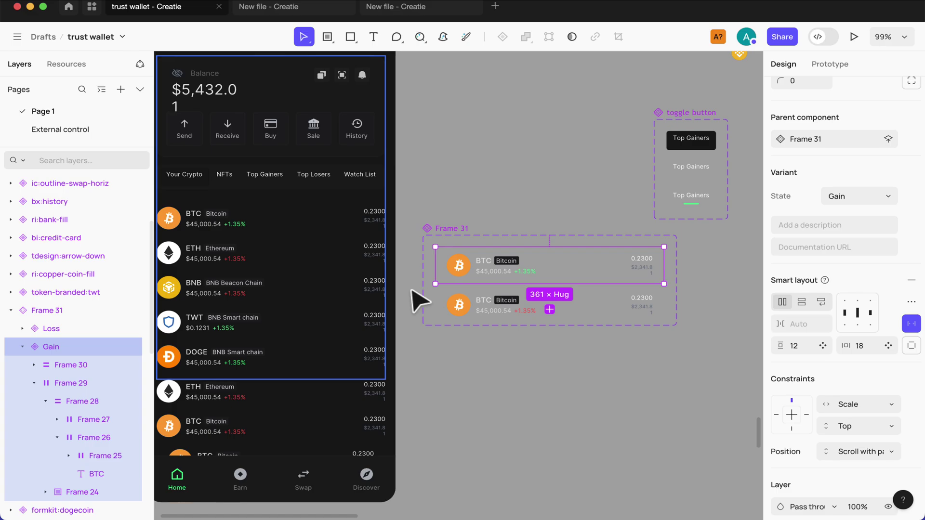
scroll(562, 274, up, 2)
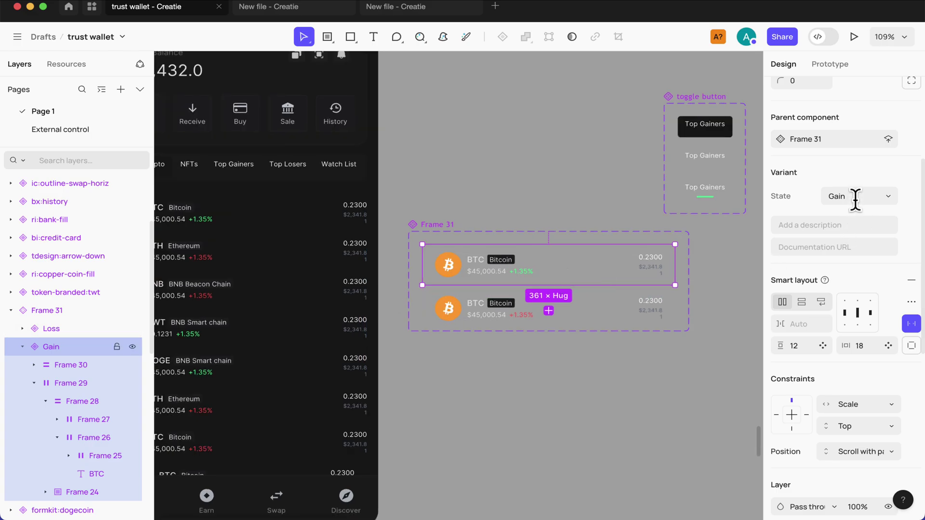
click(893, 198)
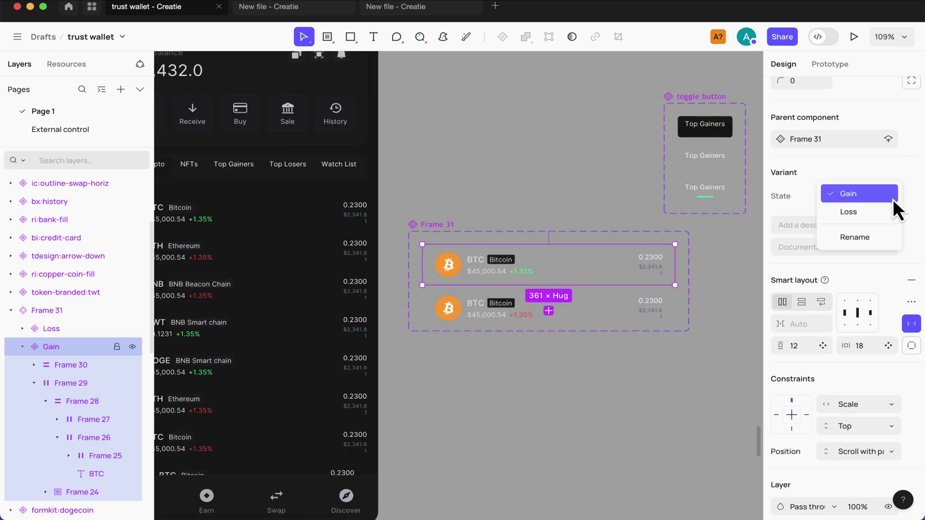
click(885, 219)
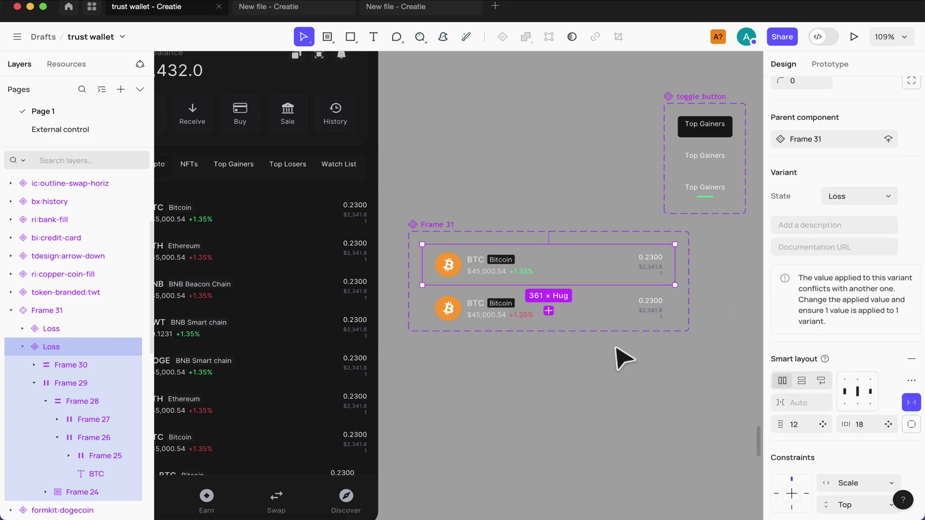
scroll(561, 348, left, 3)
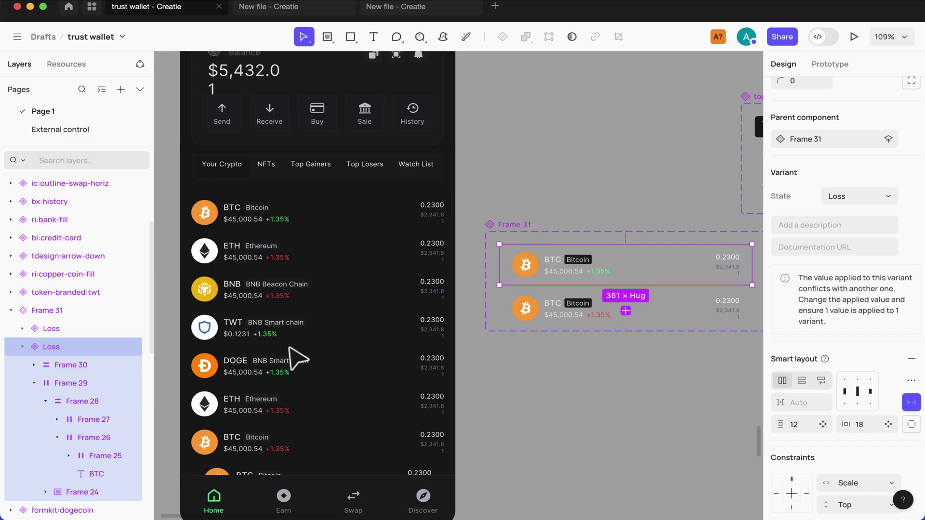
scroll(151, 244, up, 1)
Select the $5,432.01 text nested inside the wallet's balance card
scroll(192, 216, up, 1)
scroll(195, 193, up, 3)
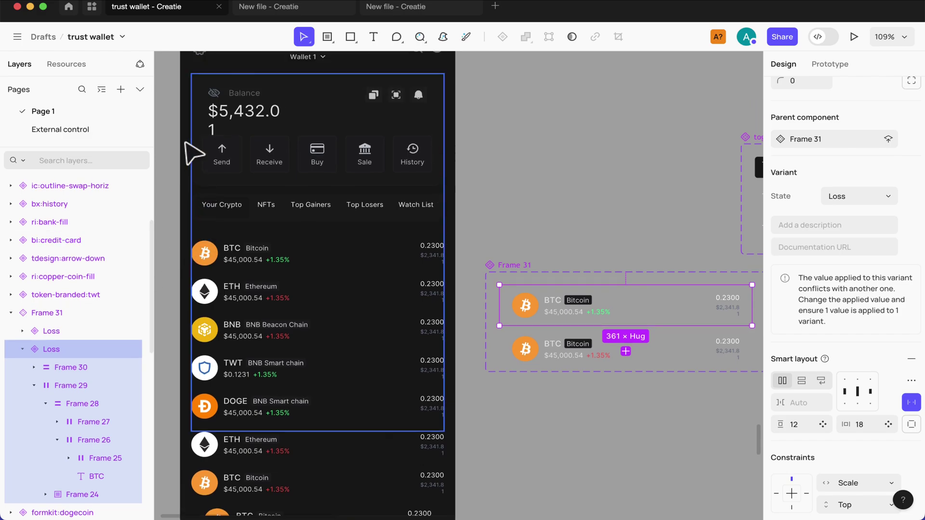
scroll(215, 141, up, 3)
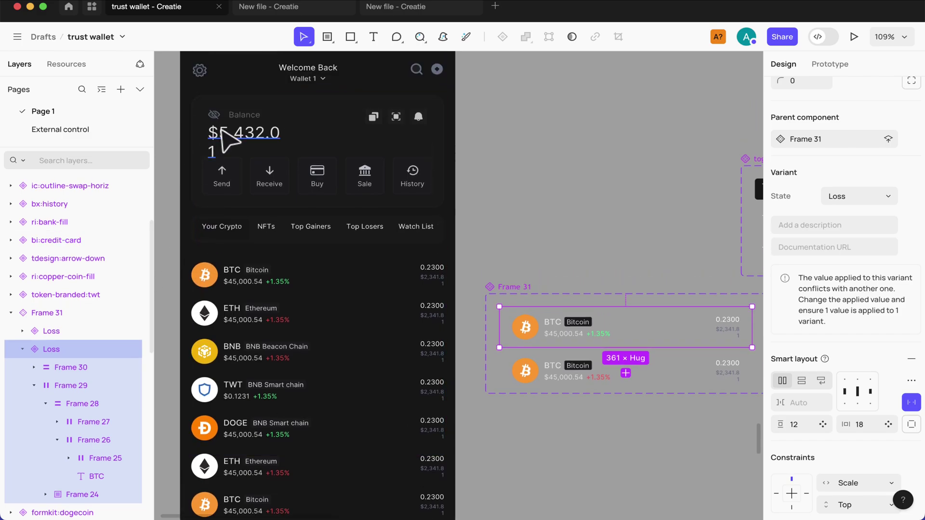
scroll(220, 130, up, 3)
click(226, 135)
double_click(232, 145)
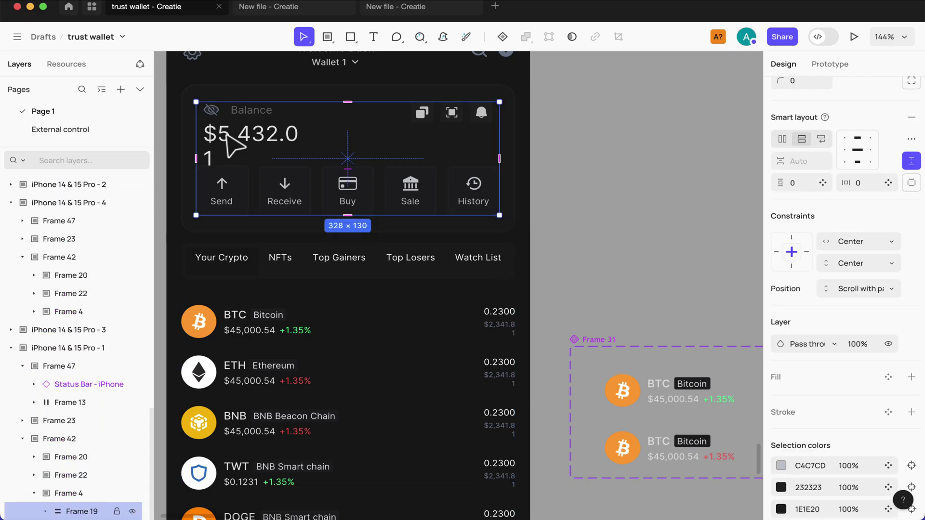
double_click(233, 146)
double_click(233, 146)
double_click(233, 145)
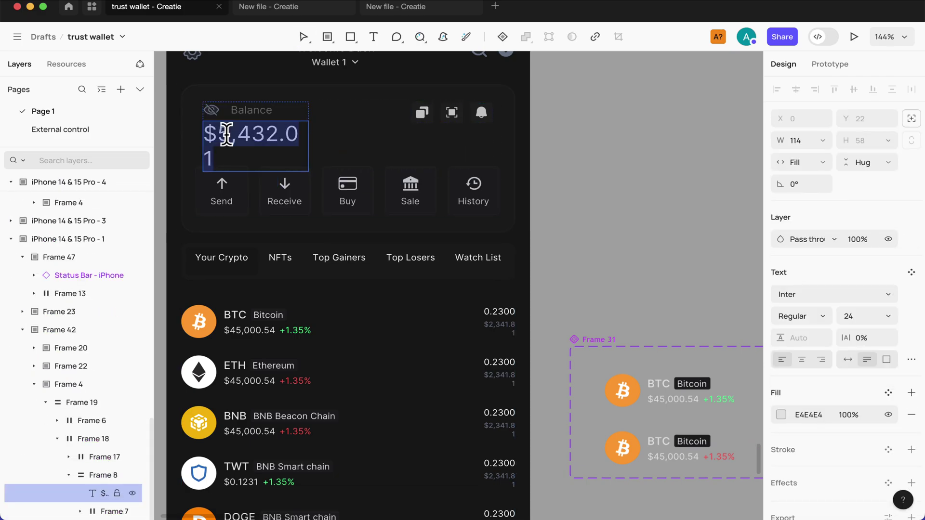
Set the balance text's width to Hug so $5,432.01 fits on one line, then deselect
key(Escape)
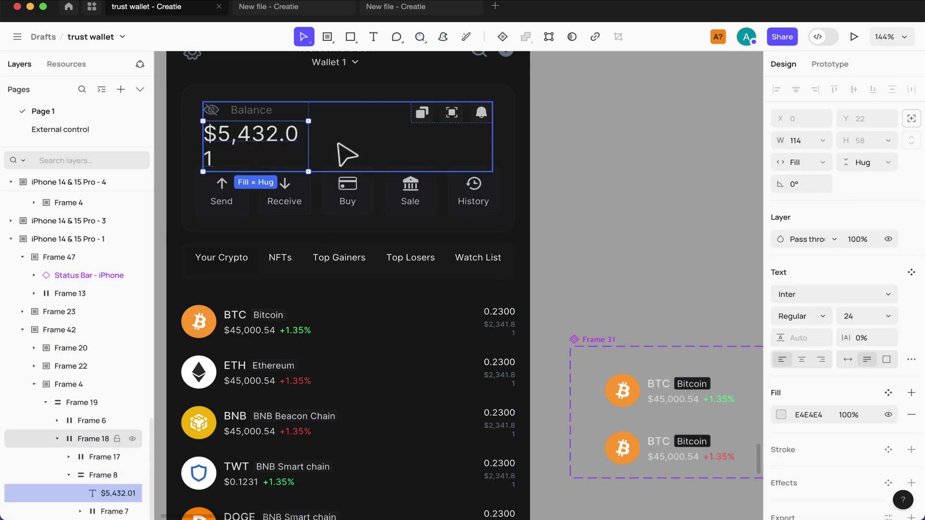
double_click(310, 152)
key(Escape)
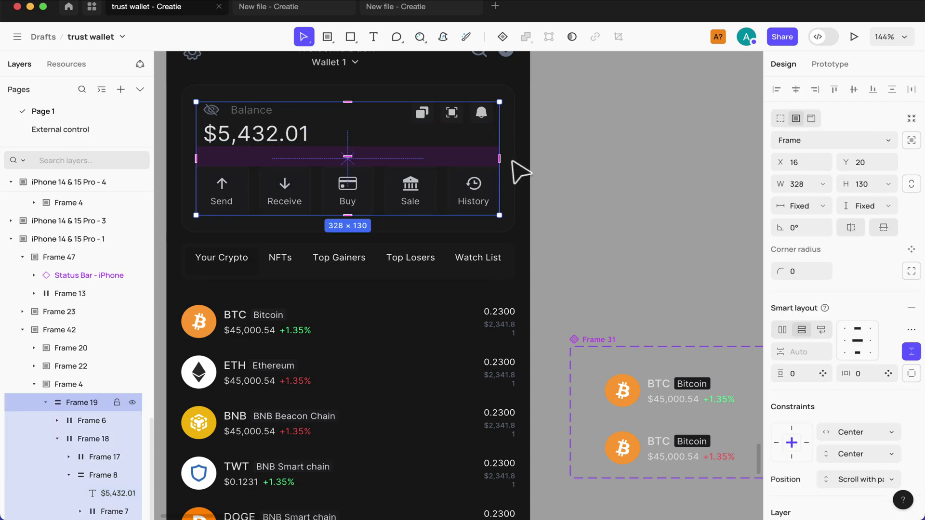
click(594, 176)
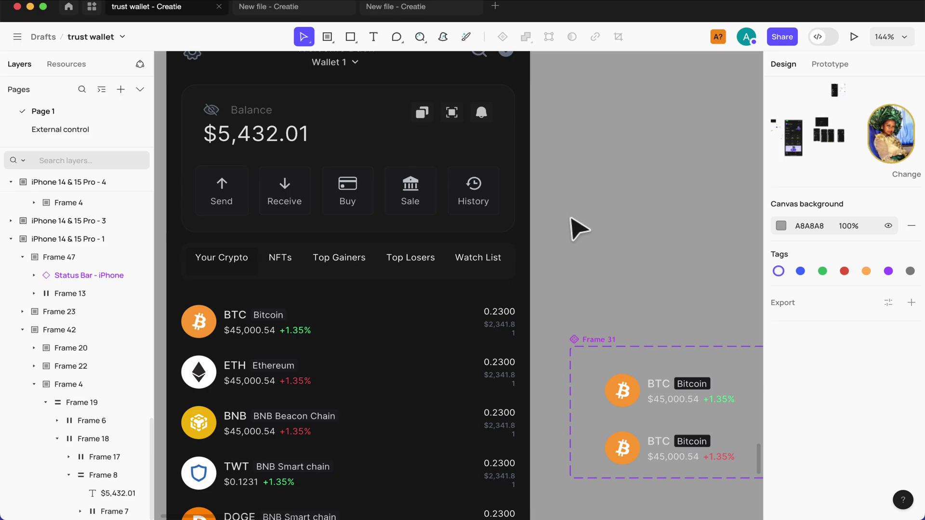
scroll(577, 223, down, 5)
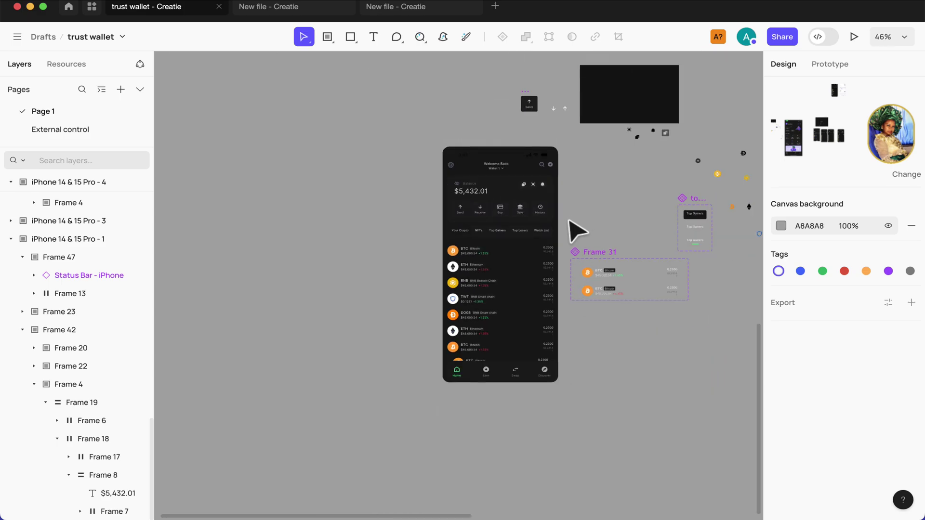